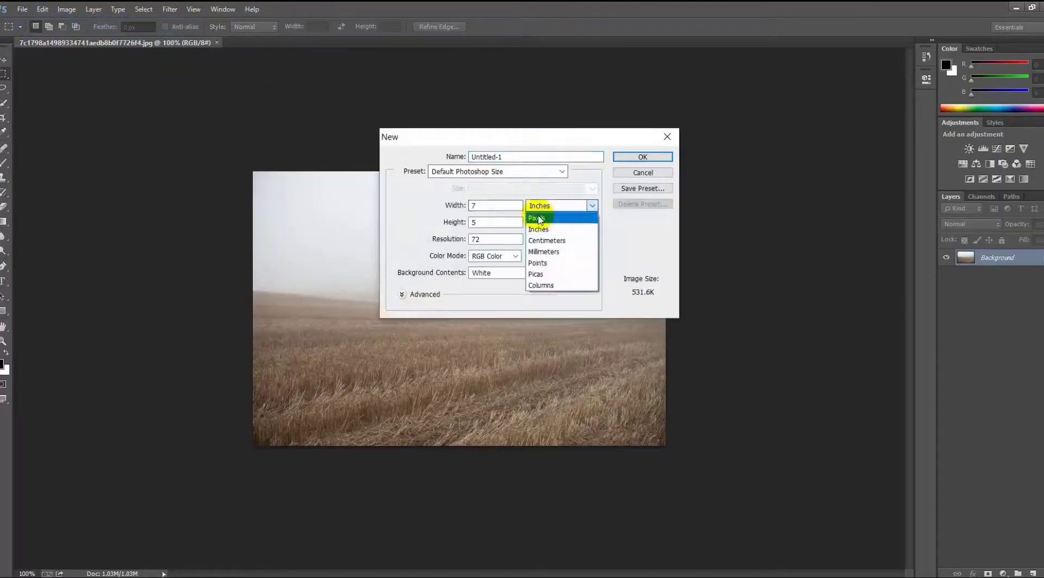
Step: Create the Untitled-1 document in pixels: width 1950, height 1080, resolution 300 ppi
left_click(537, 218)
type("1950")
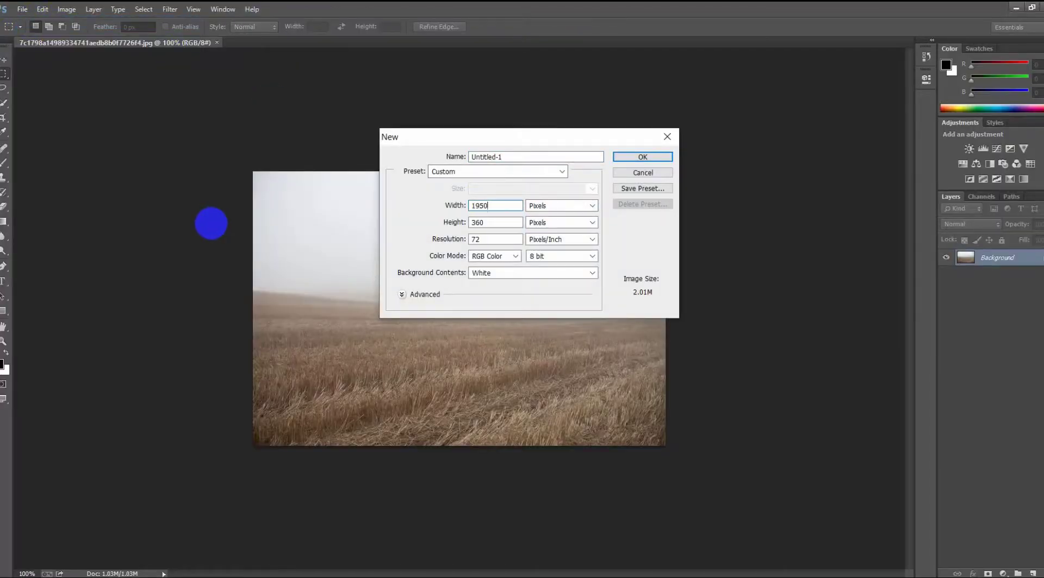
key("Tab")
type("0")
double_click(497, 239)
type("300")
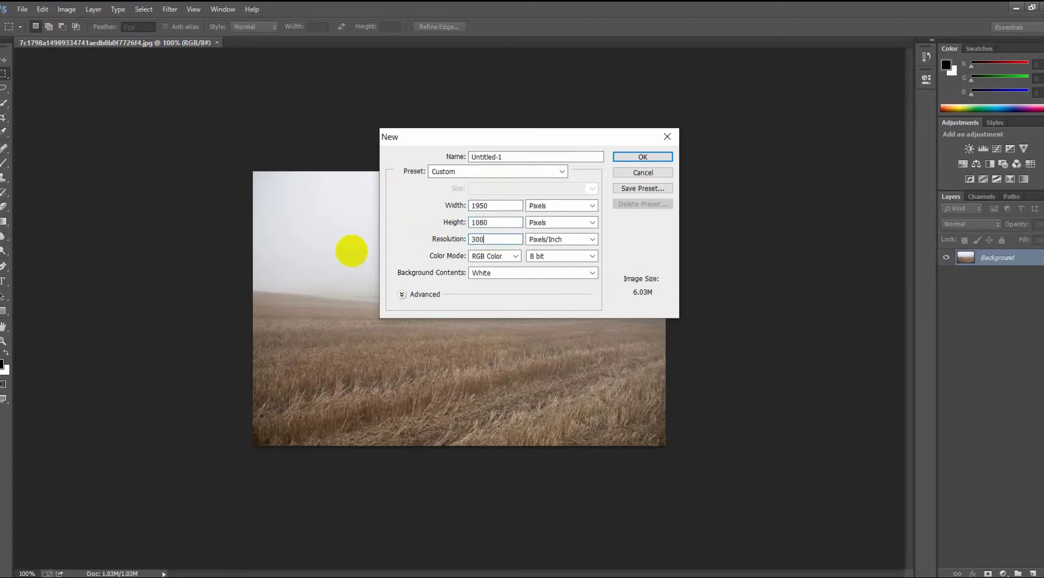
left_click(631, 161)
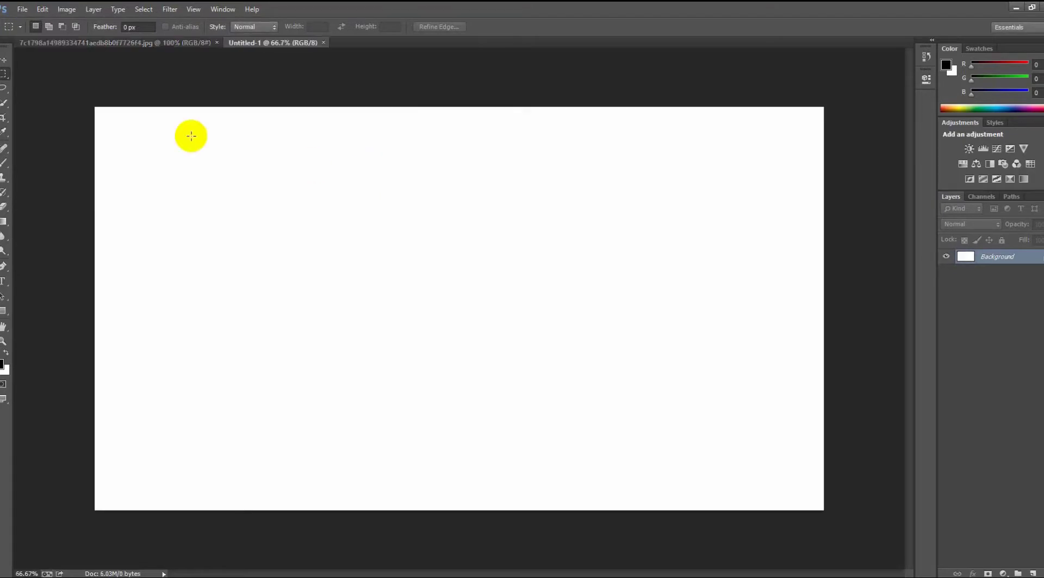
Step: Drag the foggy field photo into Untitled-1 as Layer 1; the first, oversized scaling is cancelled
left_click(3, 60)
left_click(64, 44)
mouse_move(298, 241)
left_mouse_down()
mouse_move(257, 65)
mouse_move(352, 314)
left_mouse_up()
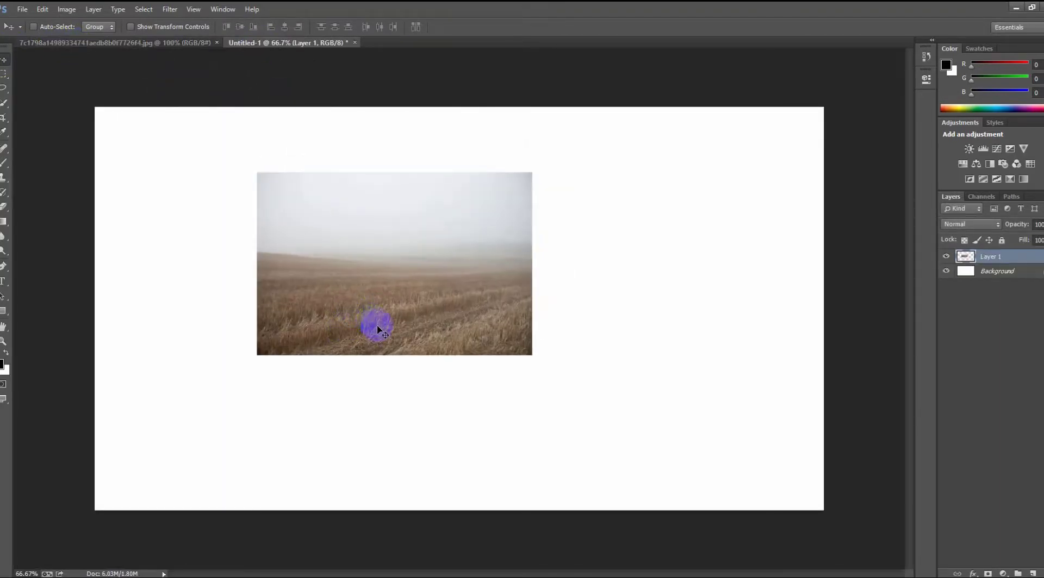
key("ctrl+t")
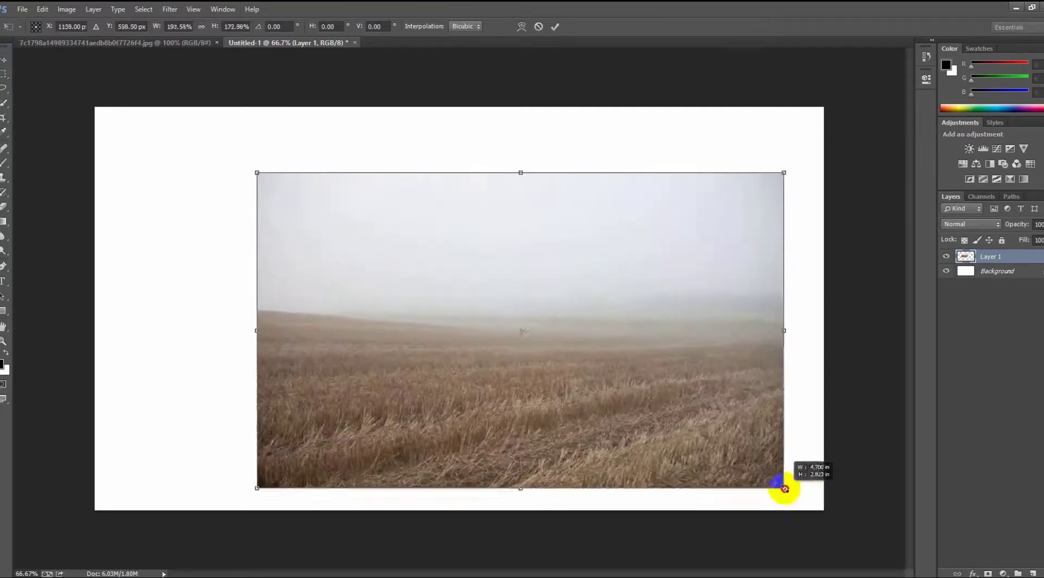
left_click_drag(532, 355, 696, 456)
mouse_move(257, 173)
left_mouse_down()
mouse_move(117, 137)
mouse_move(93, 58)
left_mouse_up()
left_click_drag(696, 457, 751, 494)
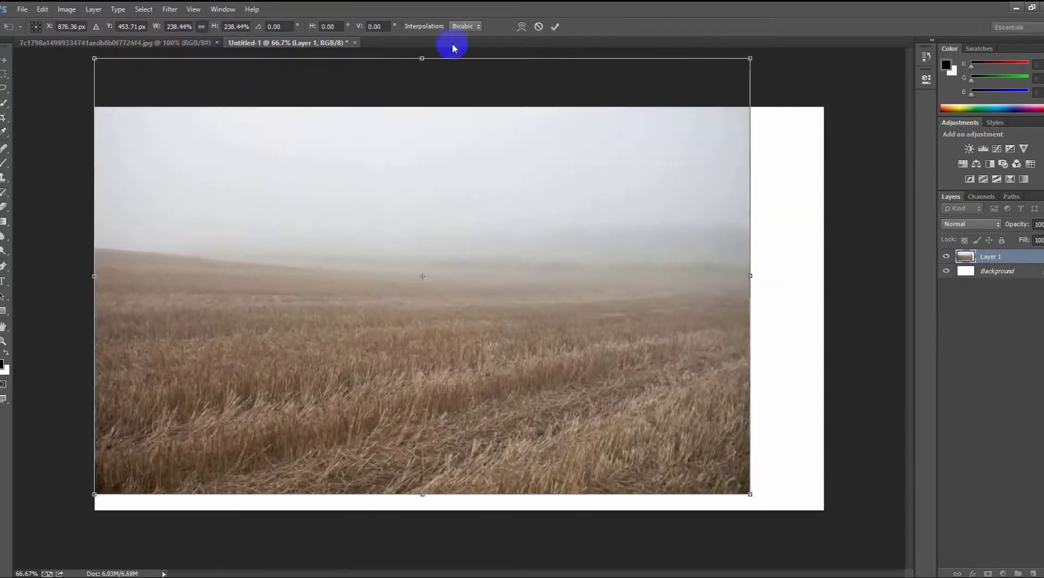
left_click(539, 26)
Step: Free-transform Layer 1 with unlinked proportions so it stretches across the whole canvas
key("ctrl+t")
left_click(200, 26)
mouse_move(532, 173)
left_mouse_down()
mouse_move(673, 139)
mouse_move(500, 222)
left_mouse_up()
left_click(201, 26)
left_click_drag(499, 355, 723, 509)
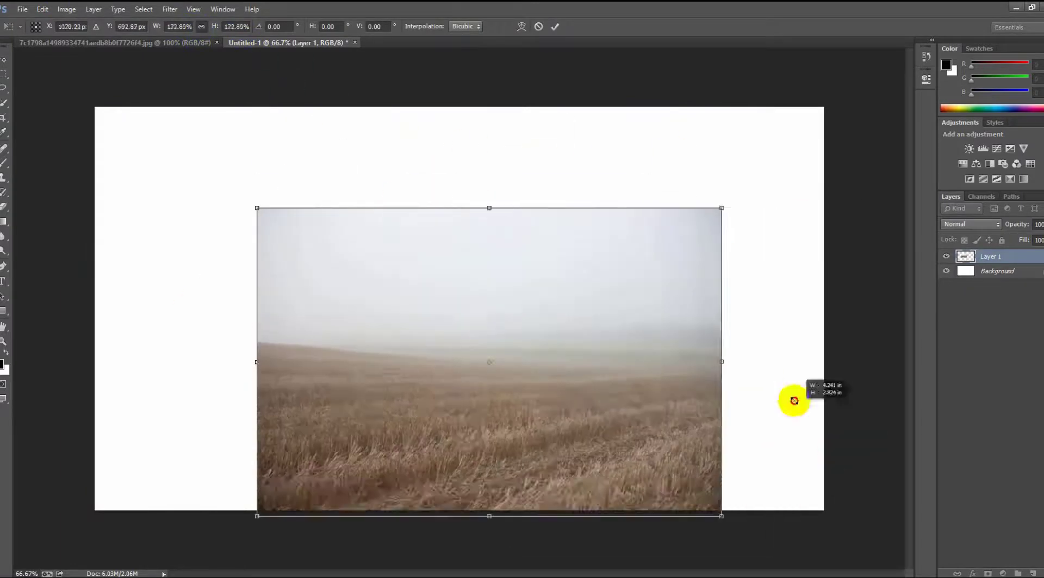
left_click_drag(256, 207, 166, 175)
mouse_move(792, 358)
left_mouse_down()
mouse_move(708, 308)
mouse_move(823, 308)
left_mouse_up()
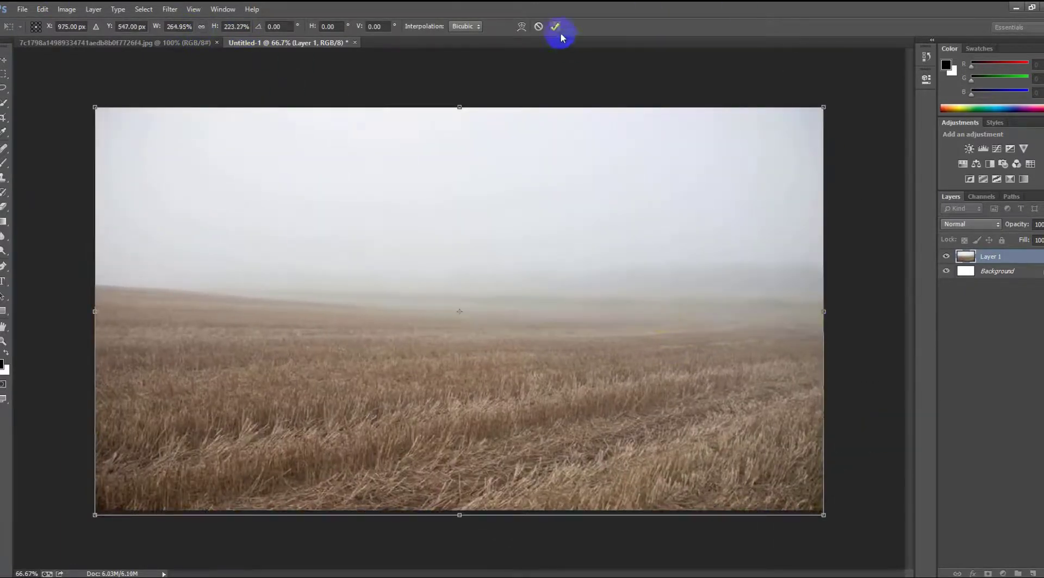
left_click(555, 27)
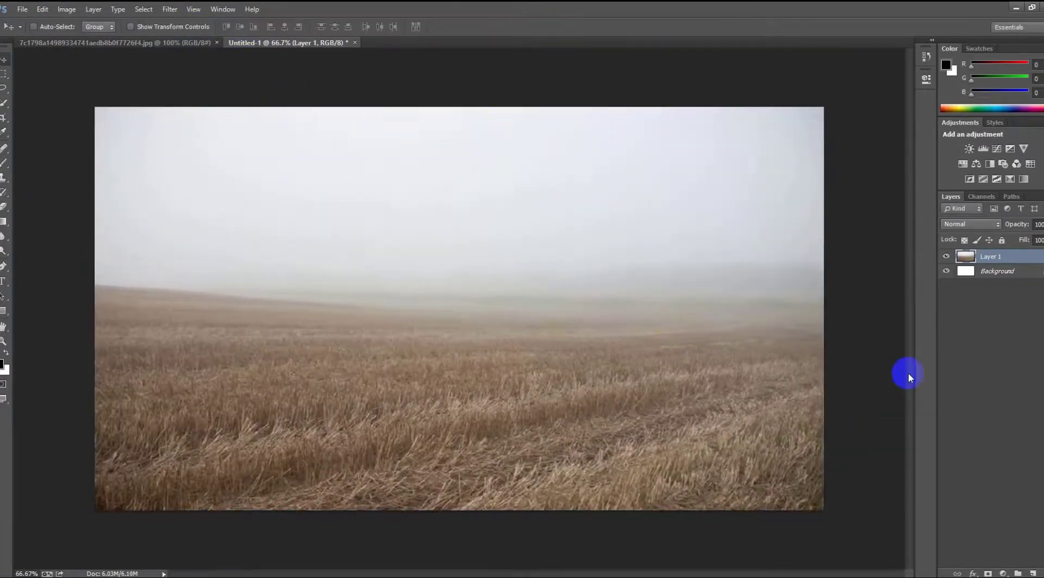
Step: Add a layer mask to Layer 1 and try a gradient on it, then undo it
left_click(988, 574)
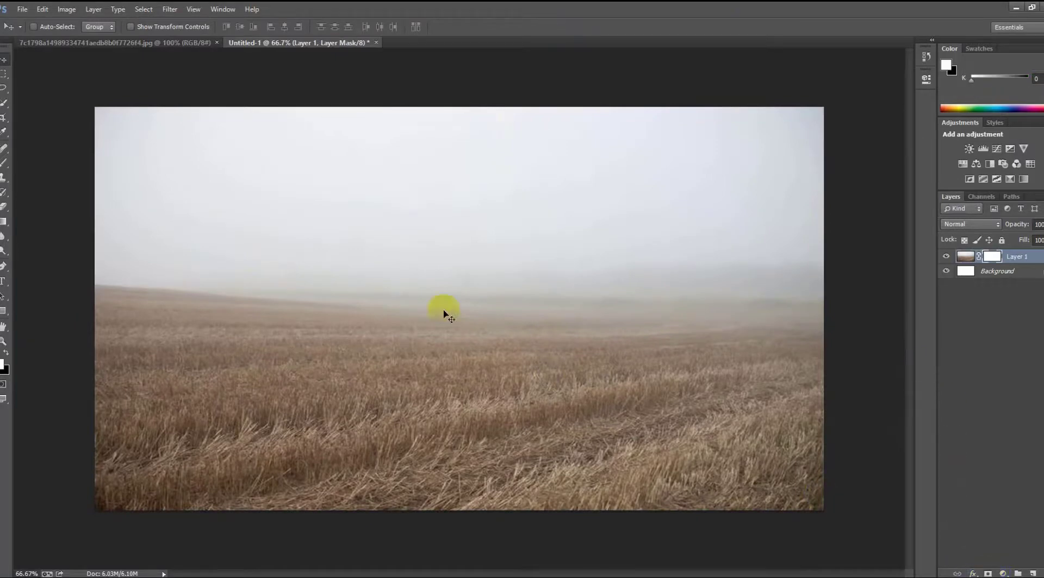
left_click(3, 223)
left_click_drag(322, 175, 331, 261)
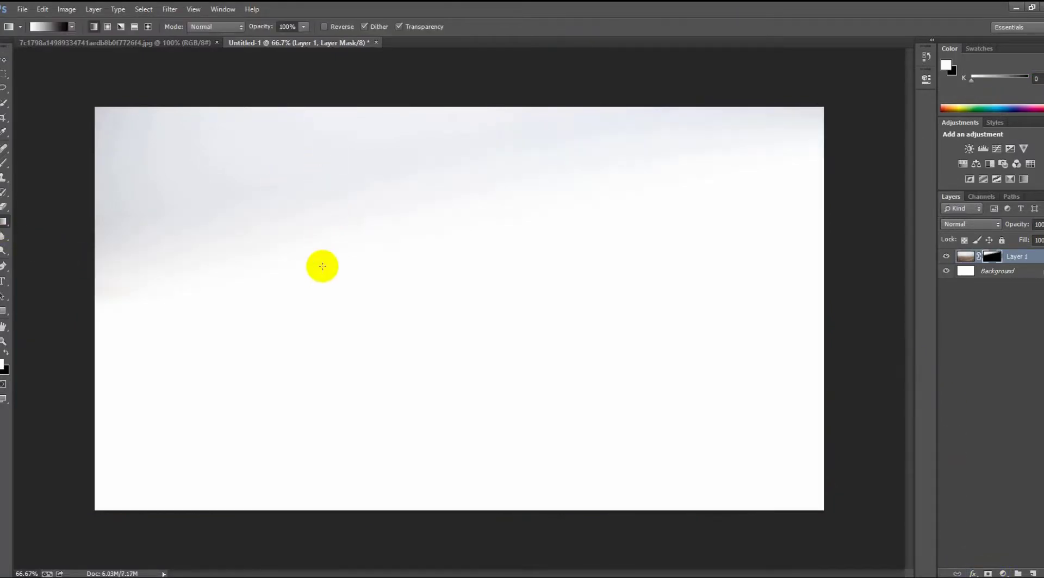
left_click_drag(332, 210, 335, 256)
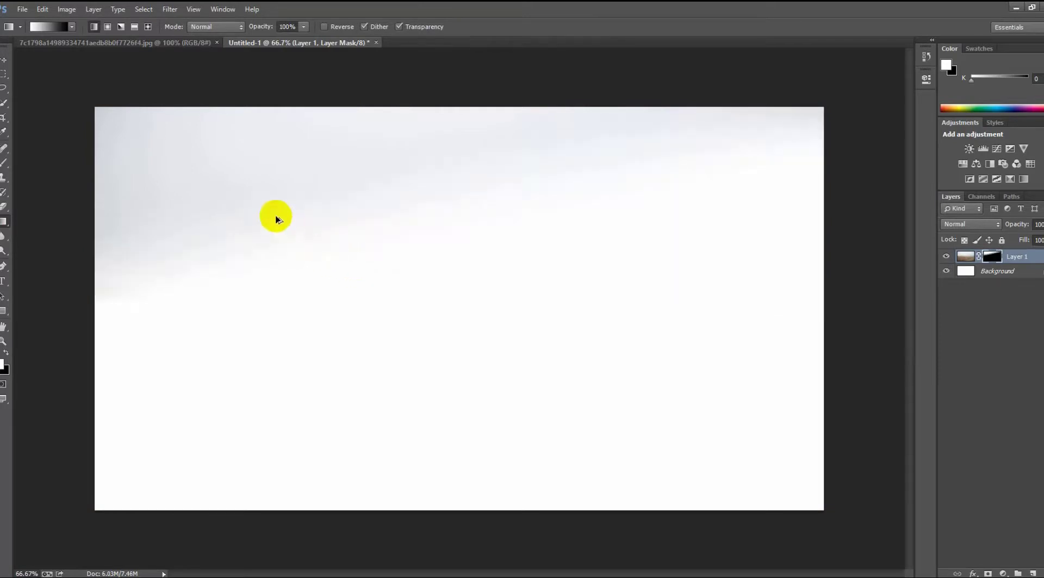
key("ctrl+z")
Step: Drag fade-to-transparent gradients down the mask so the sky fades to white above the horizon
left_click(71, 27)
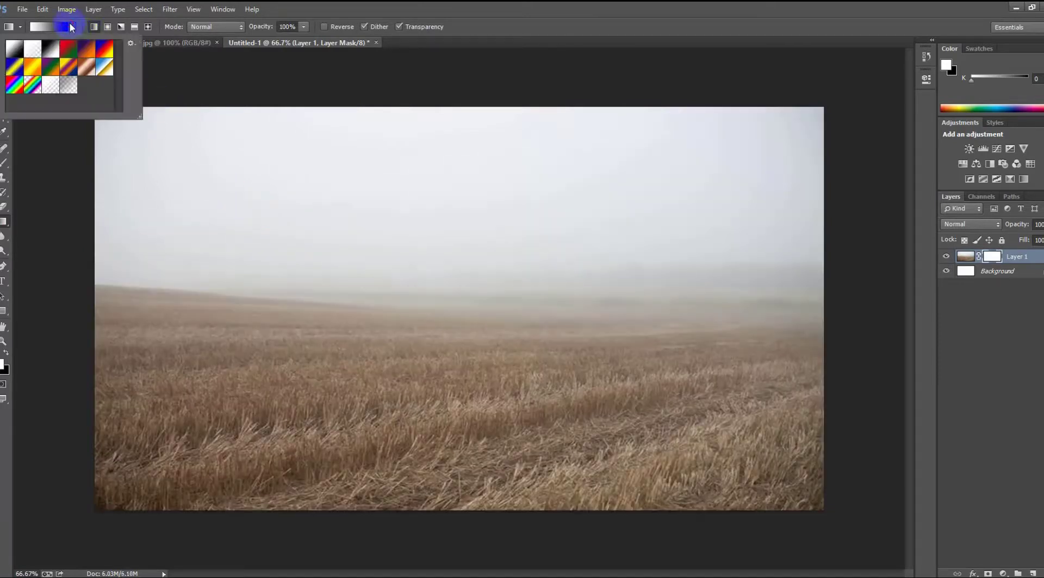
double_click(68, 89)
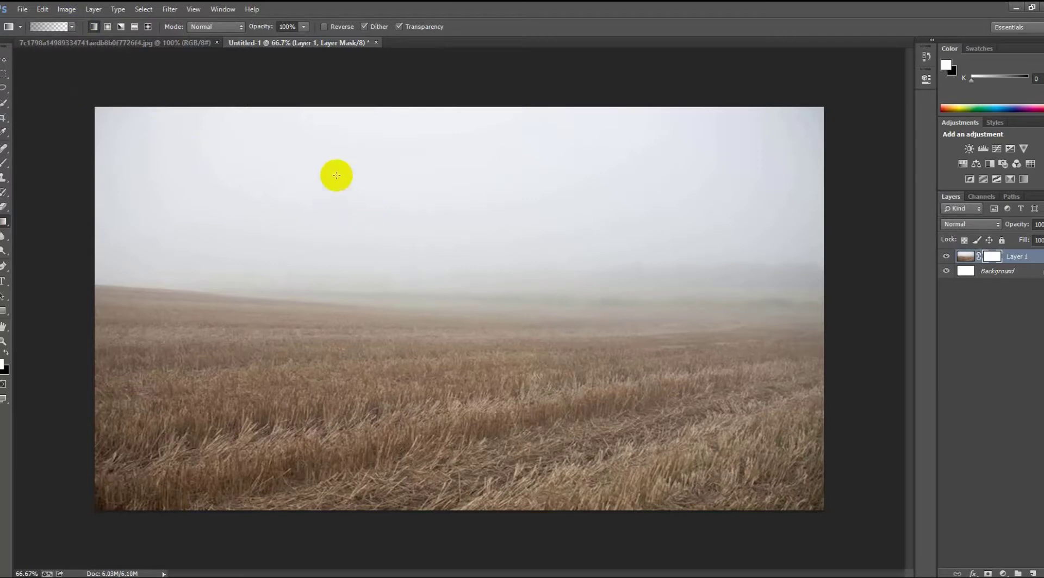
left_click_drag(335, 172, 337, 239)
left_click_drag(345, 193, 345, 263)
mouse_move(345, 224)
left_mouse_down()
mouse_move(373, 312)
mouse_move(389, 301)
mouse_move(396, 314)
left_mouse_up()
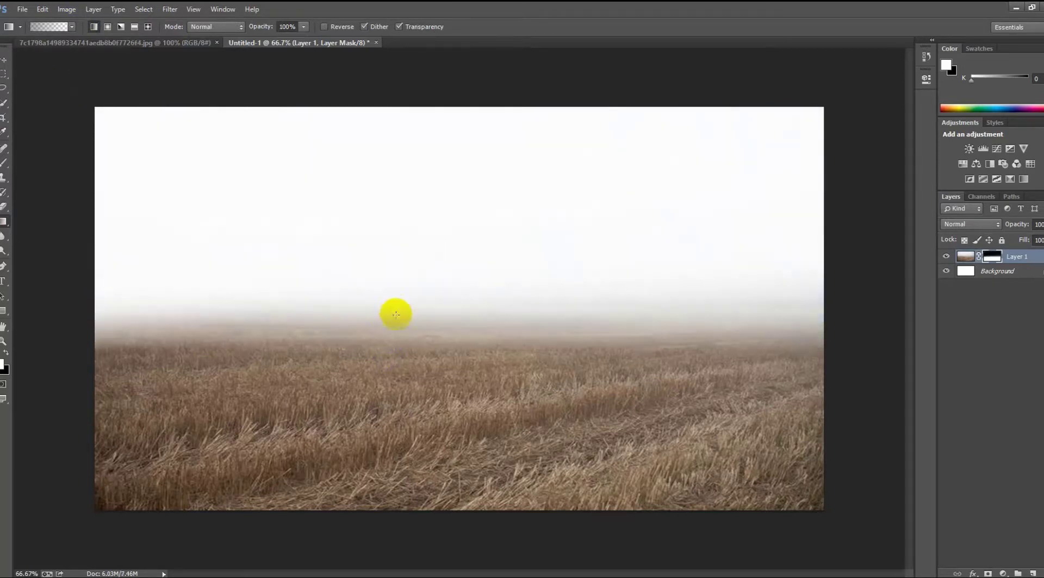
Step: Place the dawn-sky image and stretch it to the full canvas width
left_click_drag(939, 7, 415, 259)
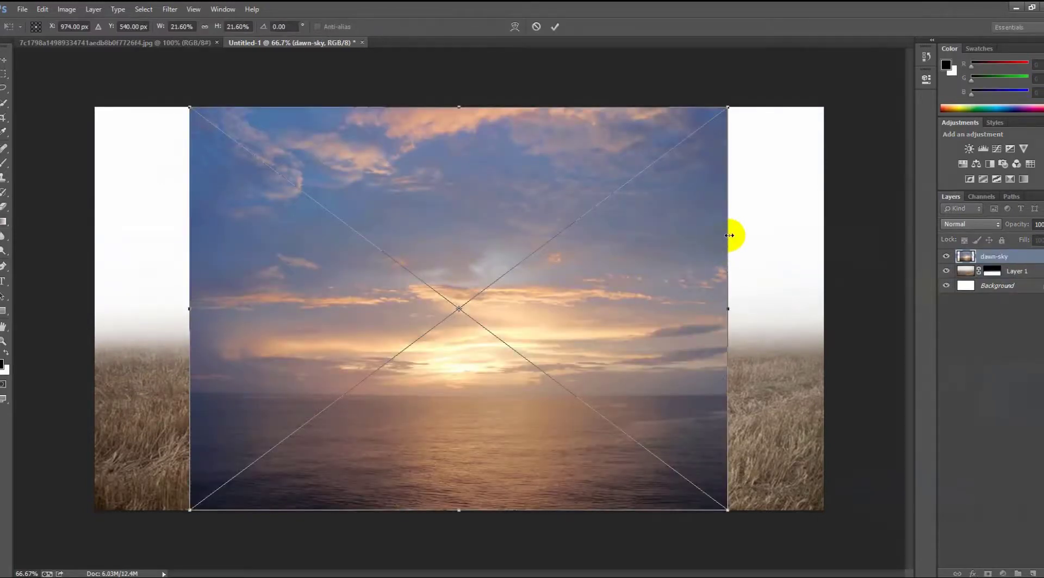
left_click_drag(730, 235, 825, 223)
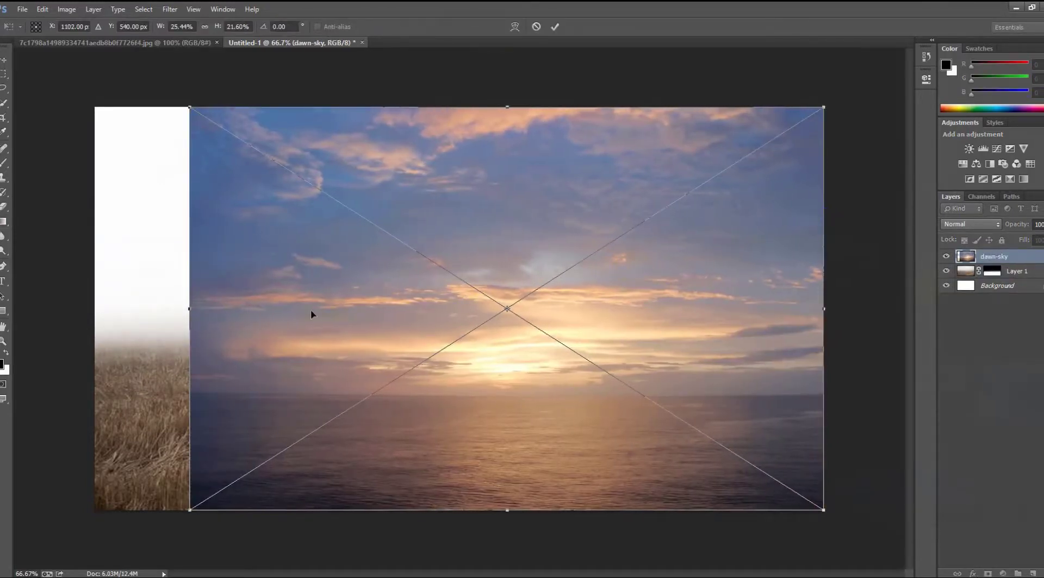
left_click_drag(187, 302, 95, 299)
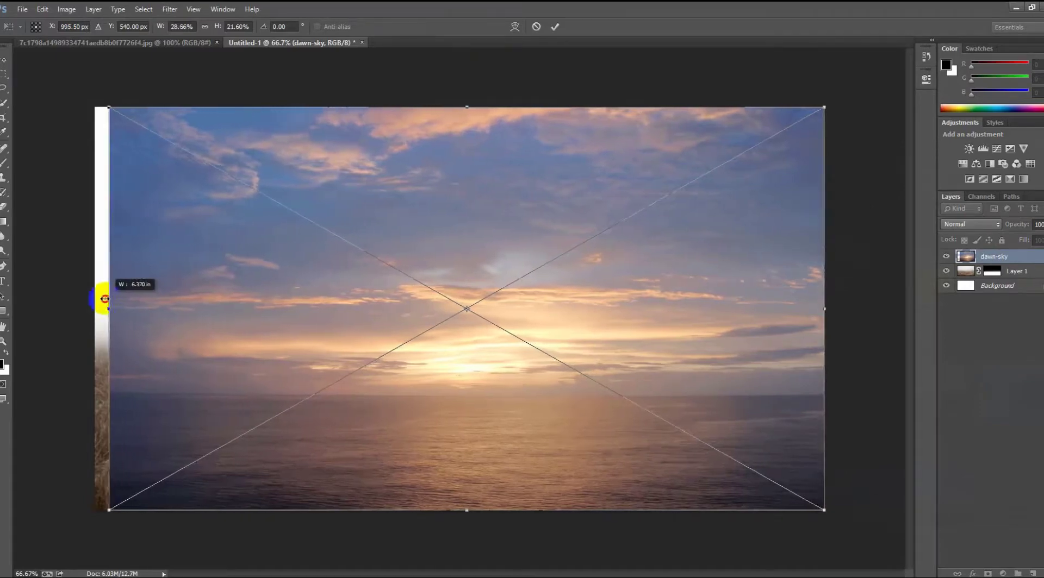
left_click(555, 27)
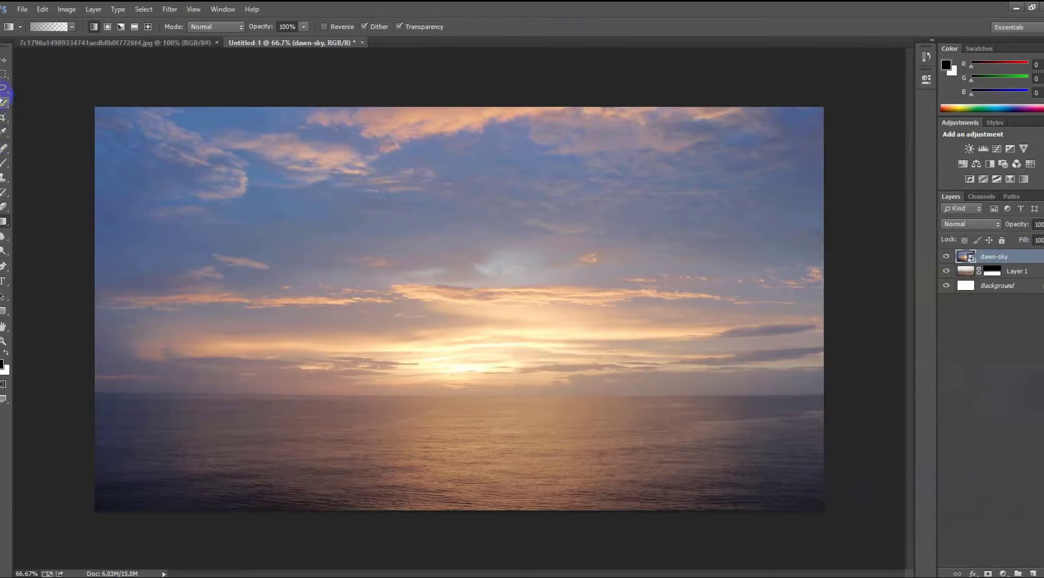
Step: Mask dawn-sky to the inverted sky area and move it beneath Layer 1, targeting its mask
left_click(4, 73)
left_click_drag(67, 356, 821, 552)
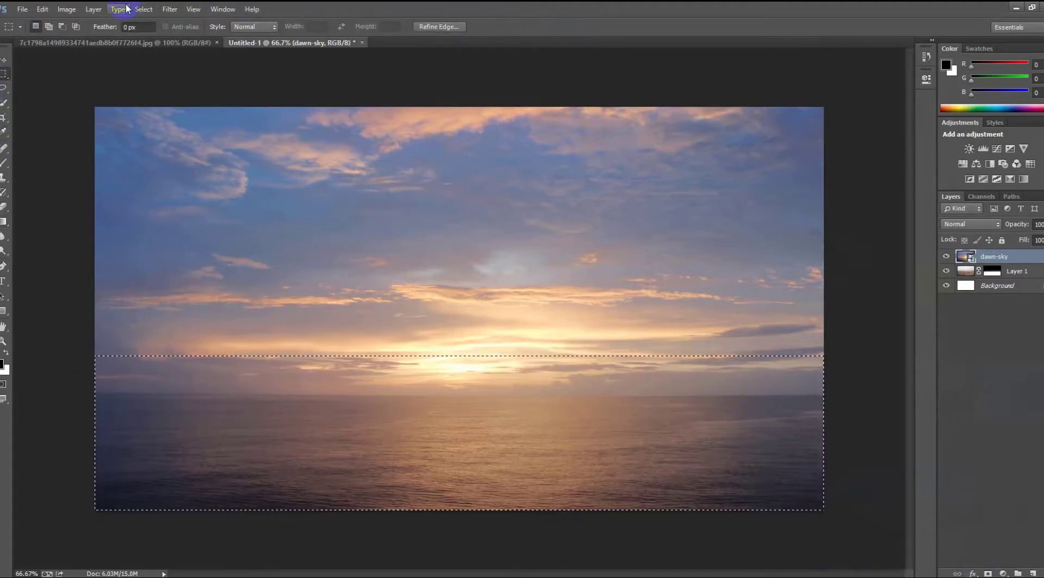
left_click(142, 9)
left_click(152, 62)
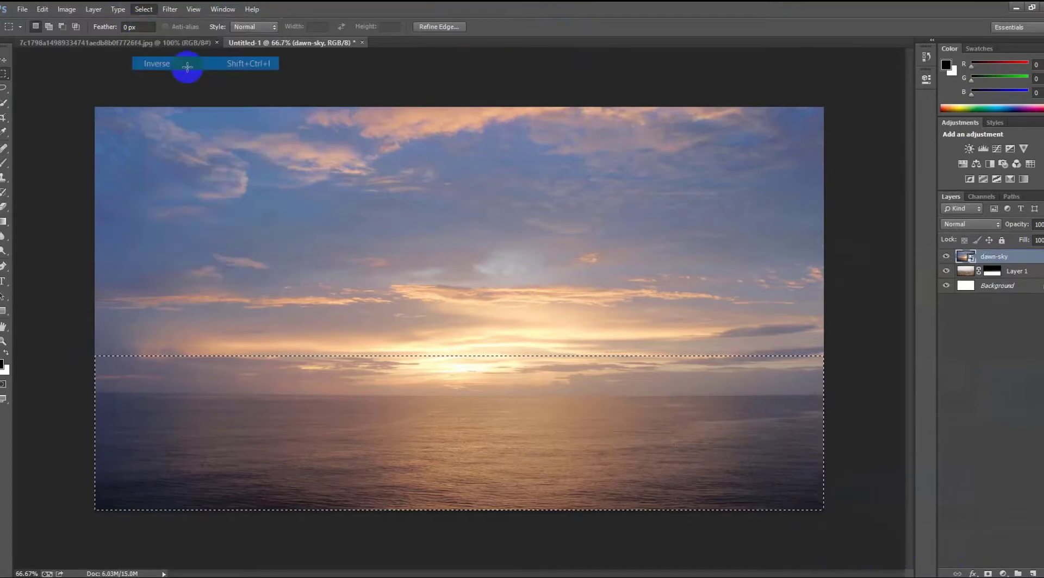
left_click(988, 573)
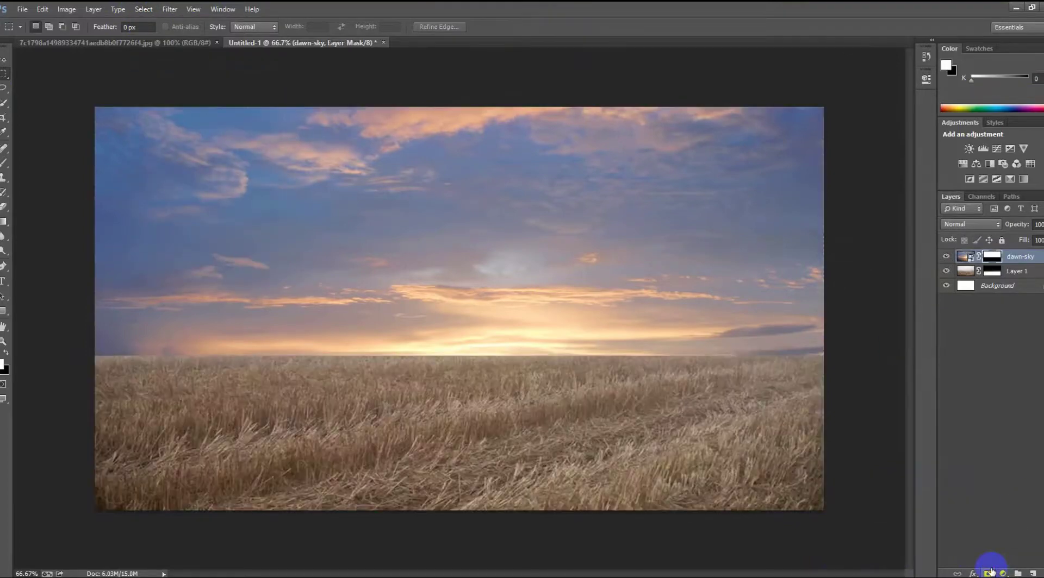
left_click(4, 59)
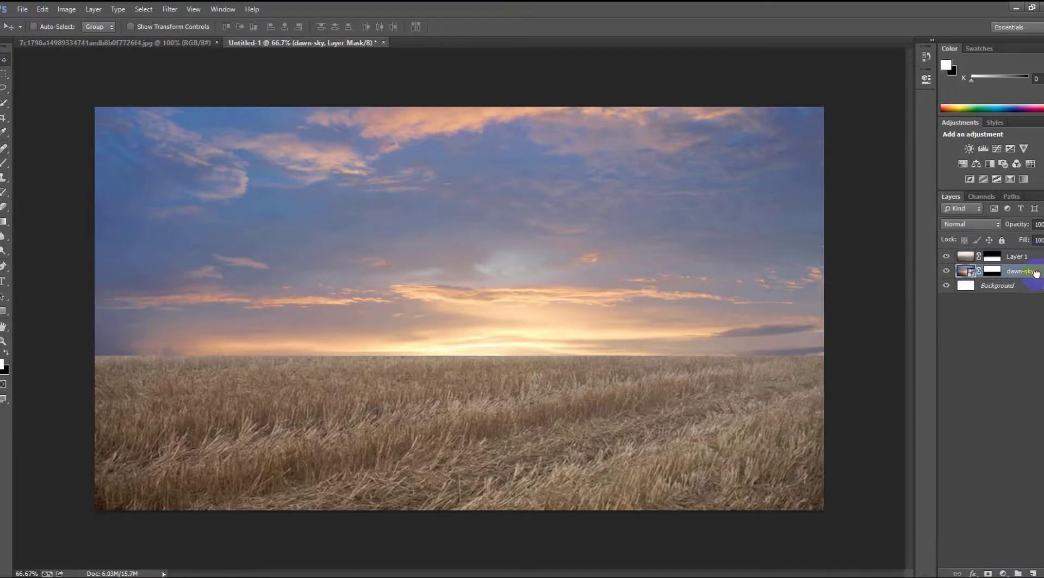
left_click_drag(1036, 256, 957, 290)
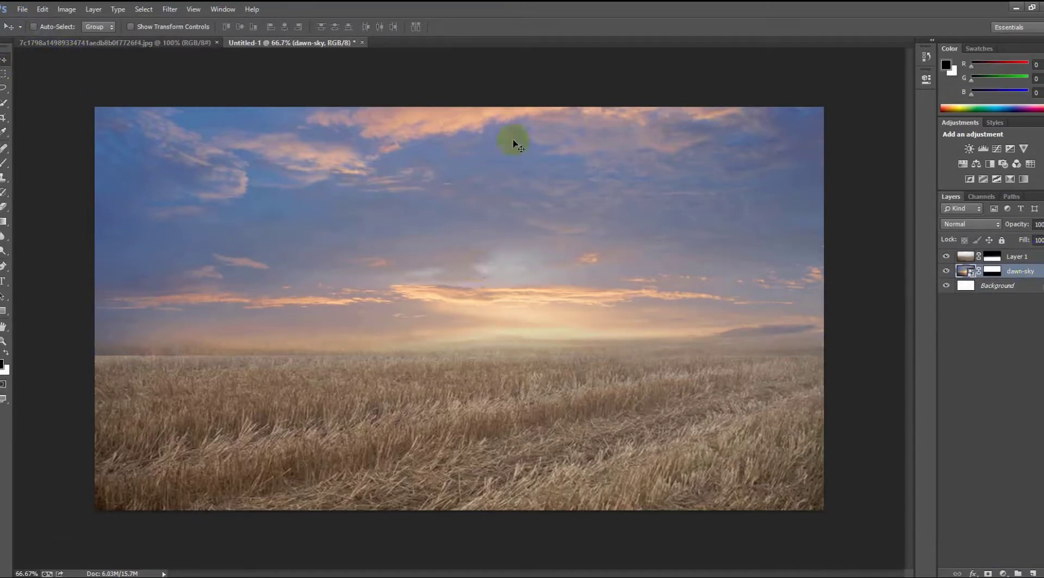
left_click(994, 271)
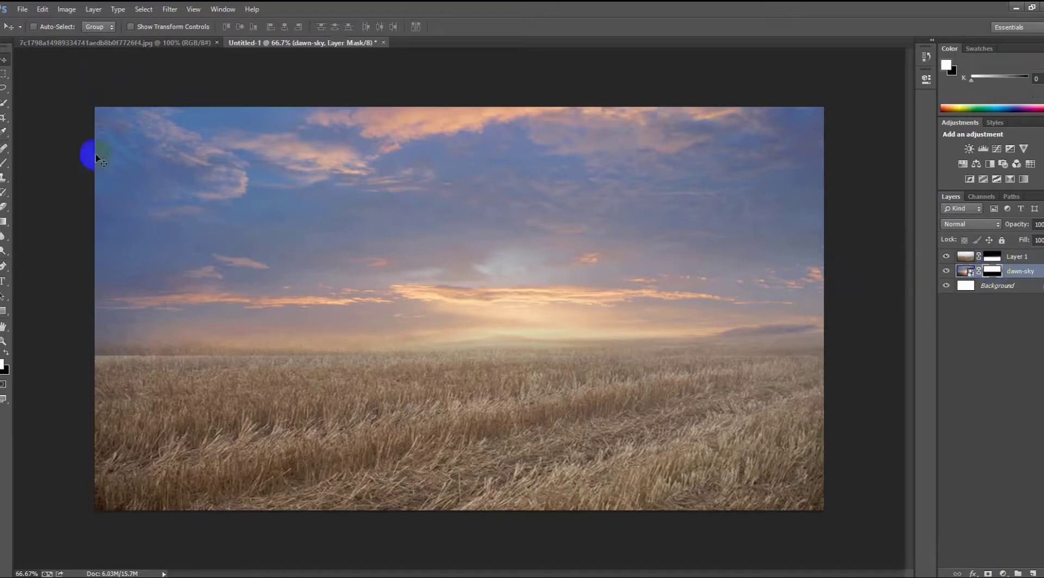
Step: Set up a soft 375 px brush for painting on the dawn-sky mask
key("x")
left_click(6, 169)
right_click(489, 326)
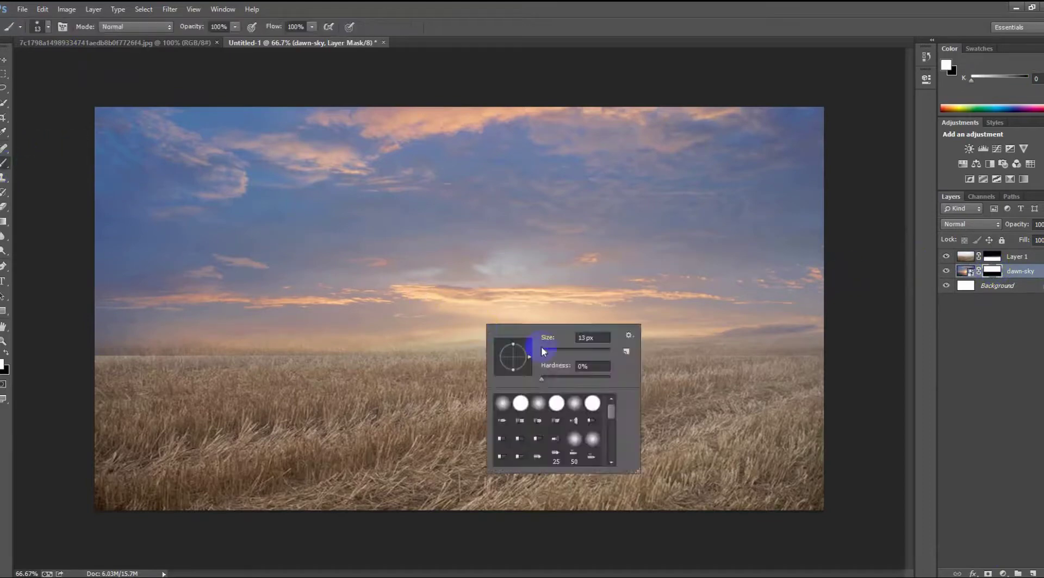
left_click_drag(569, 357, 577, 352)
left_click(851, 345)
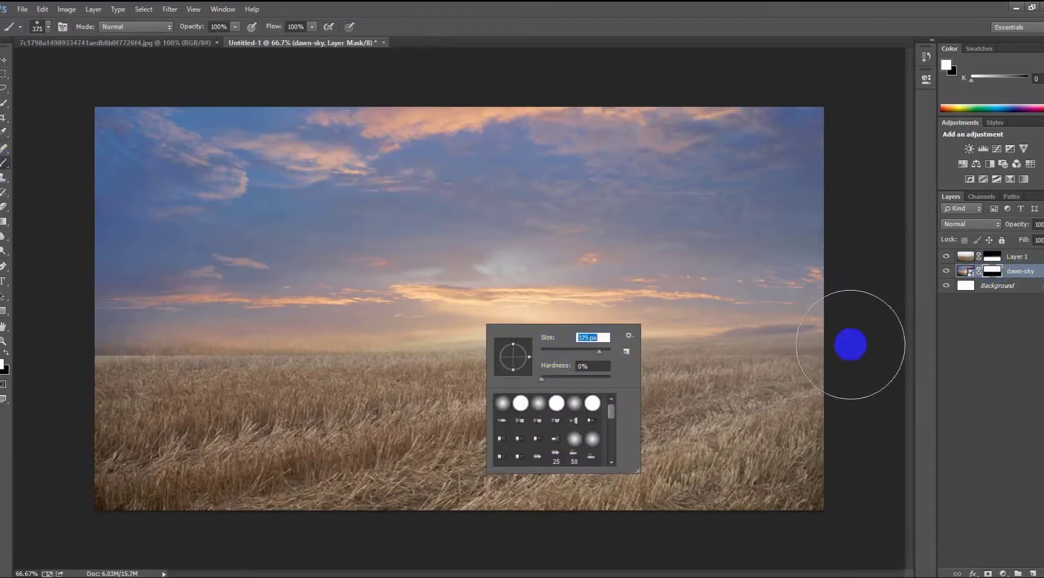
Step: Brush the dawn-sky mask along the horizon, undoing the white patch and blending with black
left_click_drag(396, 411, 109, 401)
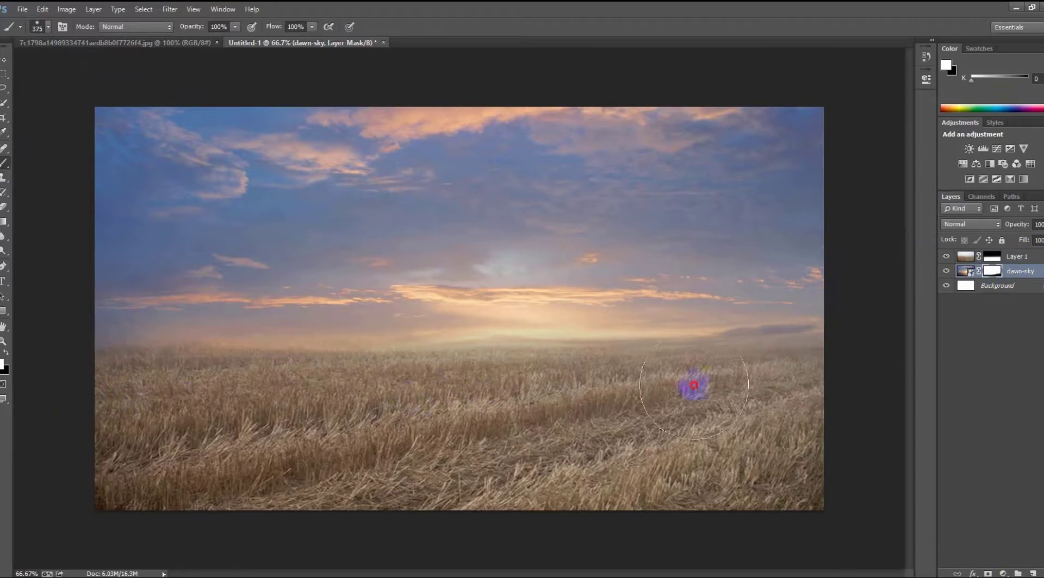
left_click_drag(827, 352, 16, 256)
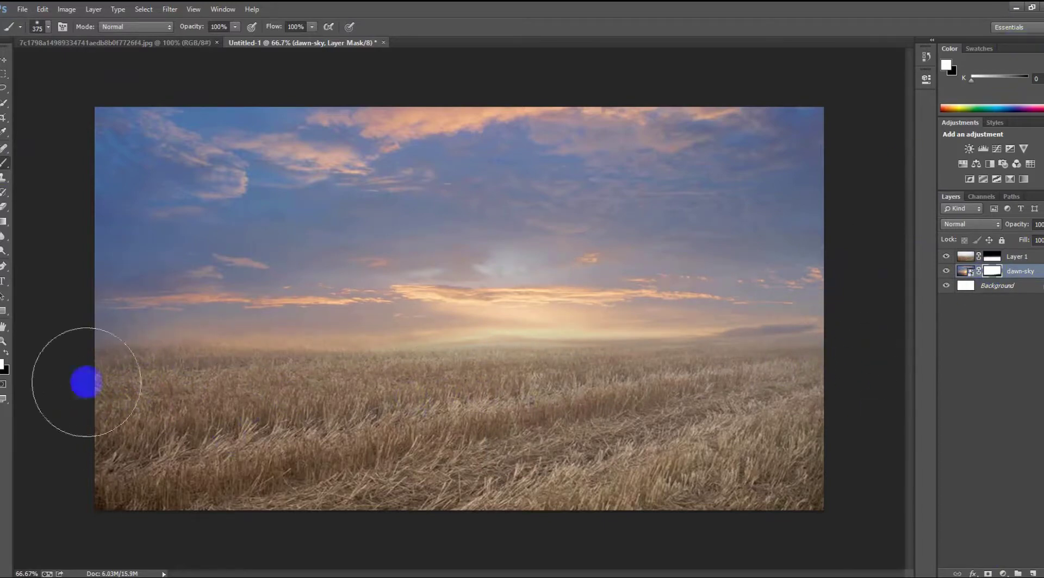
left_click_drag(34, 303, 151, 345)
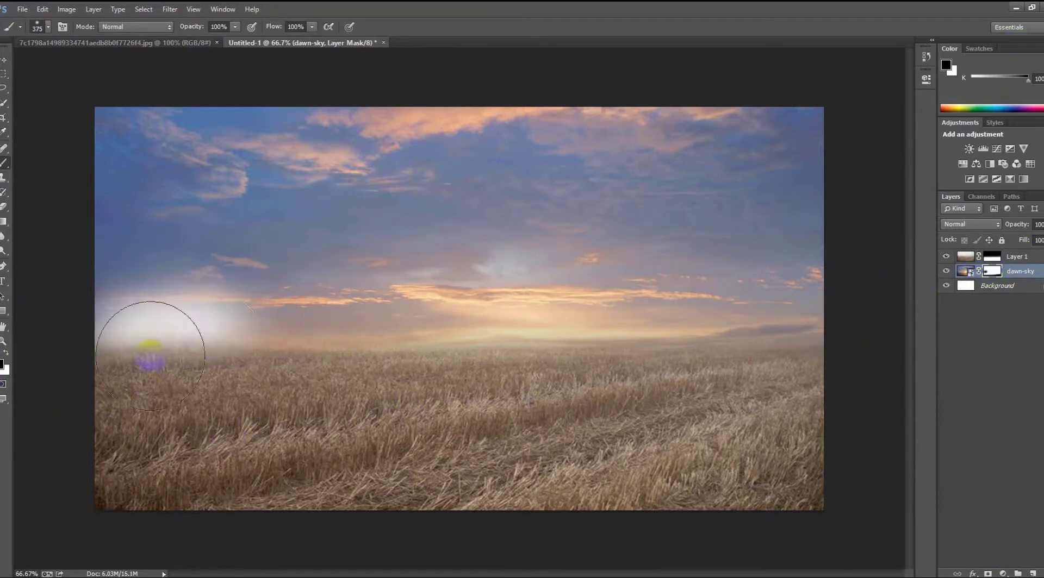
key("ctrl+z")
key("x")
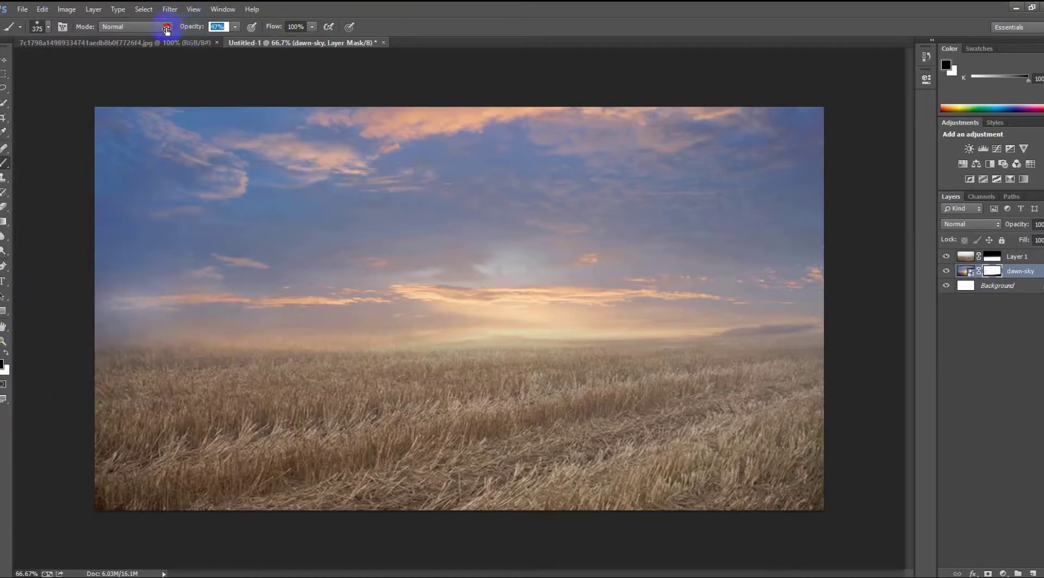
left_click_drag(226, 380, 766, 350)
Step: Marquee the tree band in _DSC7409.JPG and drag it into Untitled-1 as Layer 2
key("m")
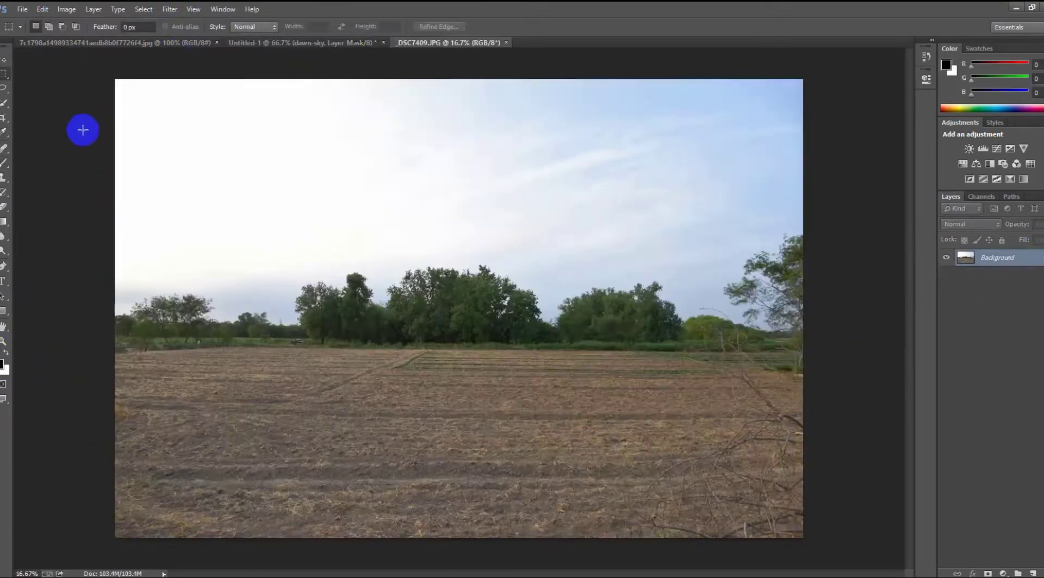
left_click_drag(115, 171, 1022, 364)
left_click(4, 59)
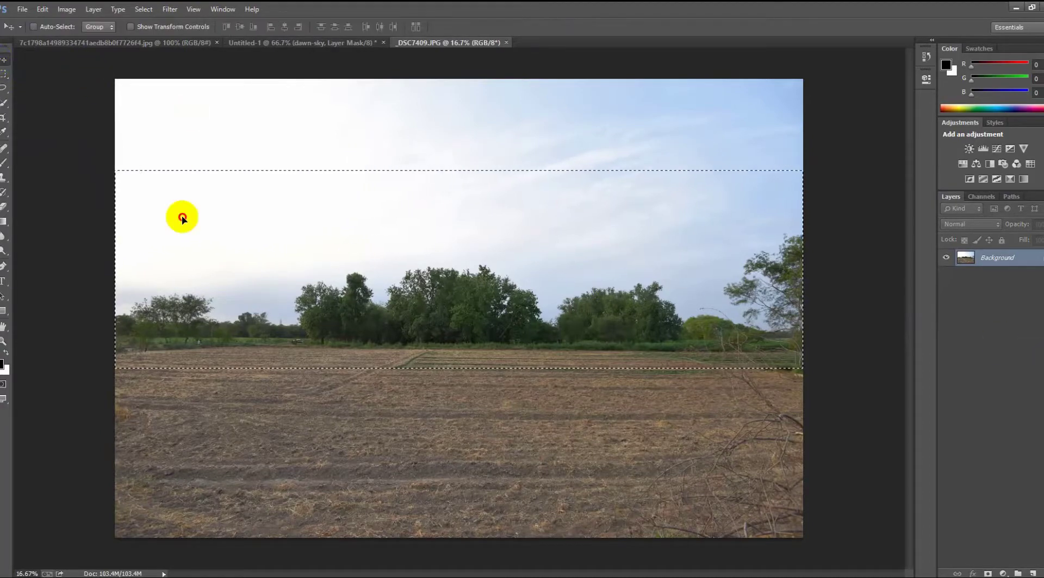
left_click_drag(182, 217, 128, 35)
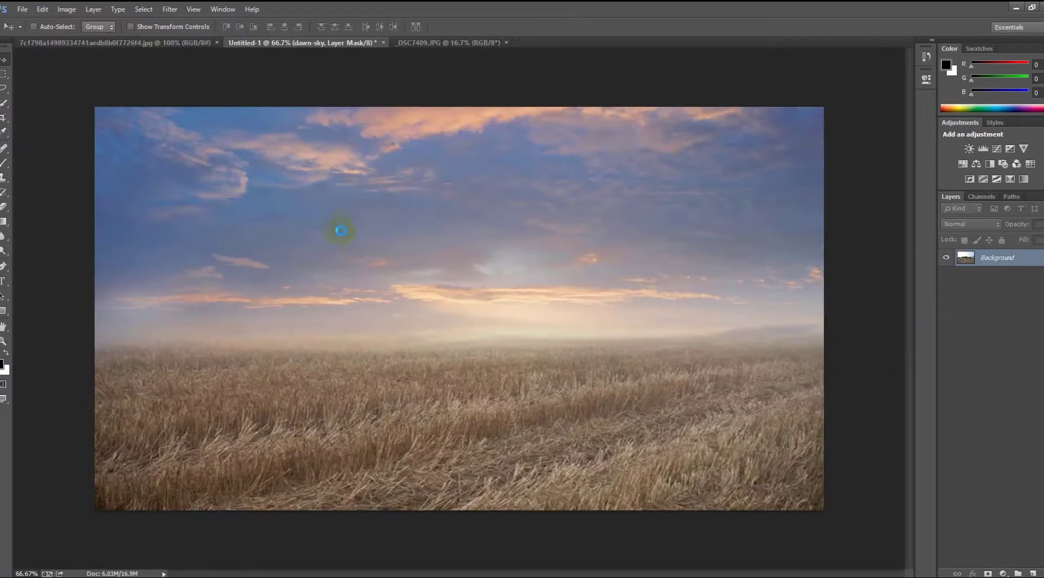
left_click_drag(259, 38, 340, 228)
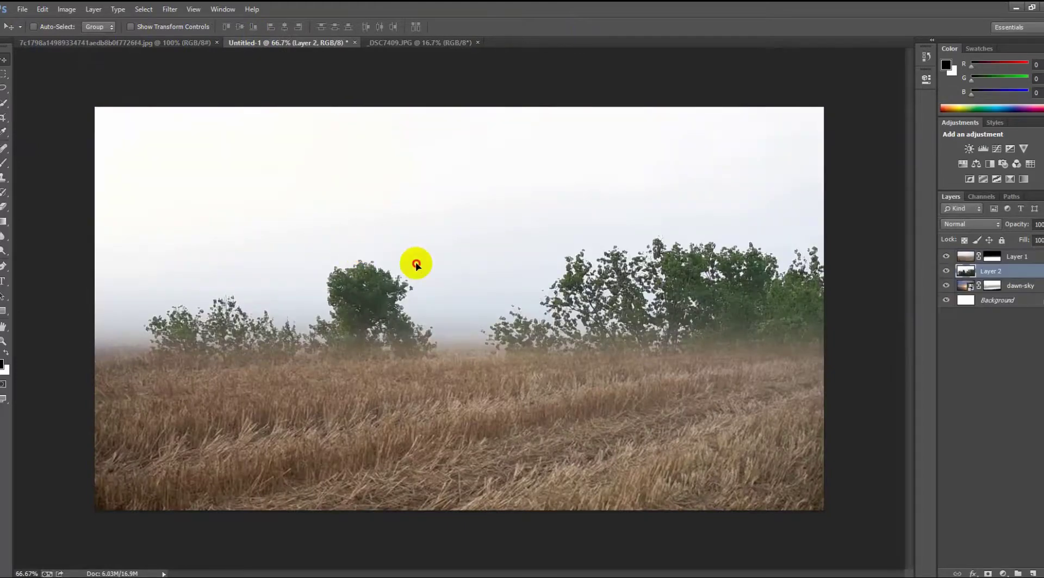
left_click_drag(416, 265, 379, 224)
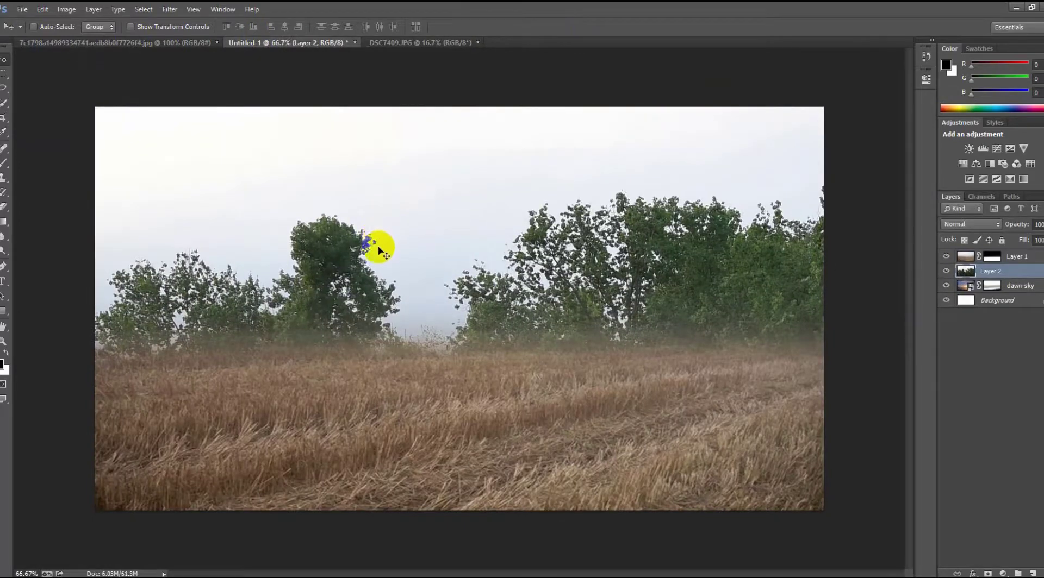
key("ctrl+t")
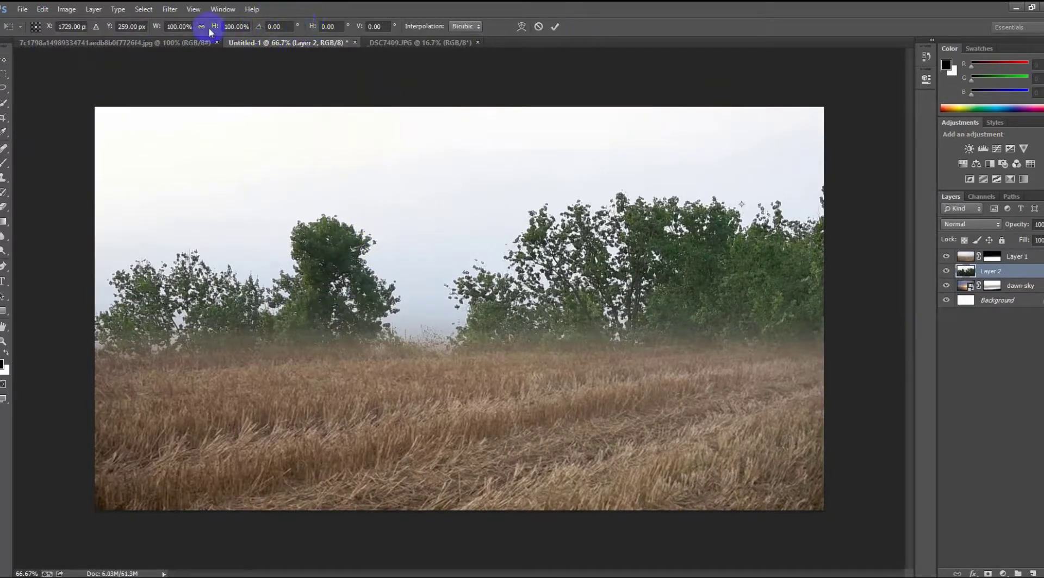
Step: Scale the trees to 16%, set them to Darken blend mode and move them onto the horizon
left_click(201, 26)
left_click_drag(588, 178, 292, 215)
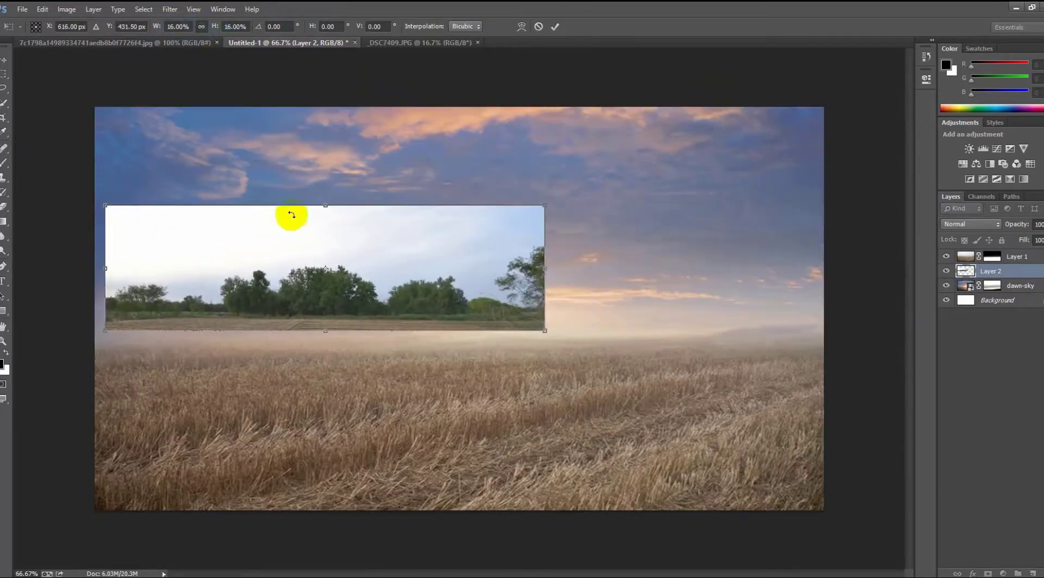
left_click(555, 26)
key("ctrl+bracketright")
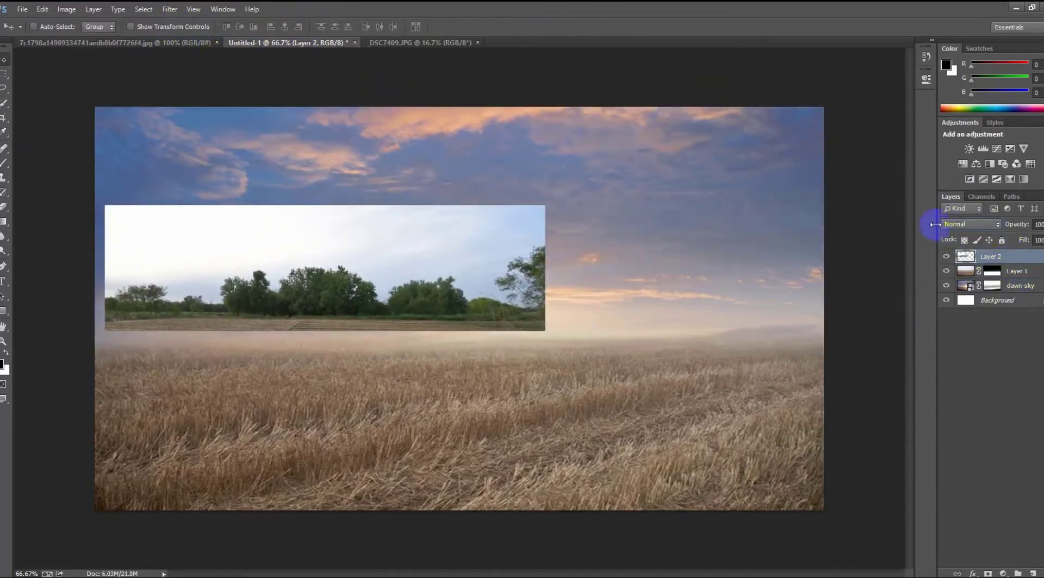
left_click(970, 224)
left_click(962, 251)
left_click_drag(402, 272, 403, 299)
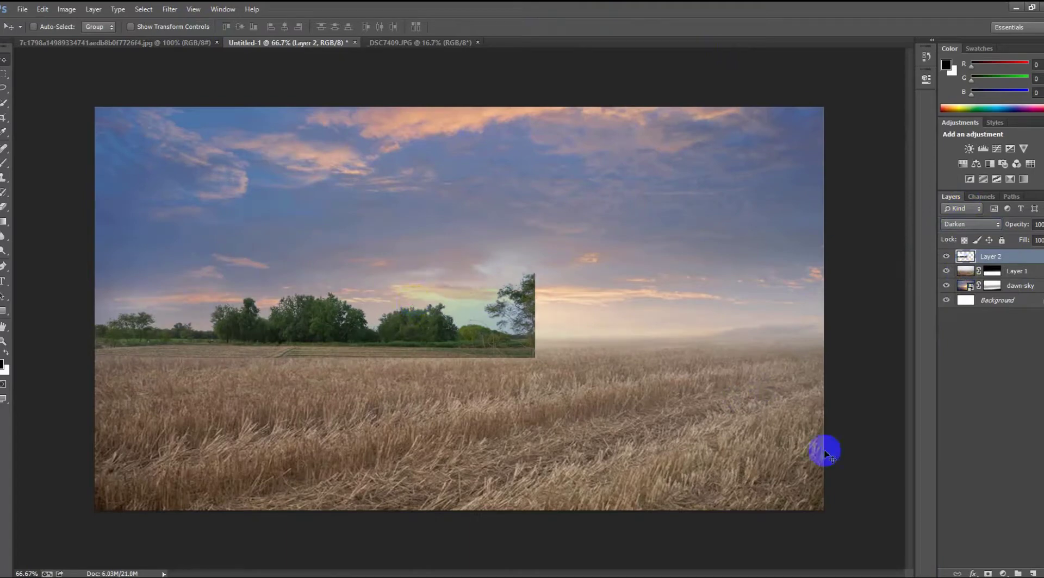
Step: Mask the tree strip's edges into the fog, then Quick Select the forested mountain
left_click(988, 574)
key("b")
mouse_move(538, 303)
left_mouse_down()
mouse_move(589, 308)
mouse_move(564, 273)
mouse_move(289, 400)
mouse_move(75, 415)
mouse_move(390, 415)
mouse_move(187, 422)
left_mouse_up()
left_click_drag(566, 294, 559, 303)
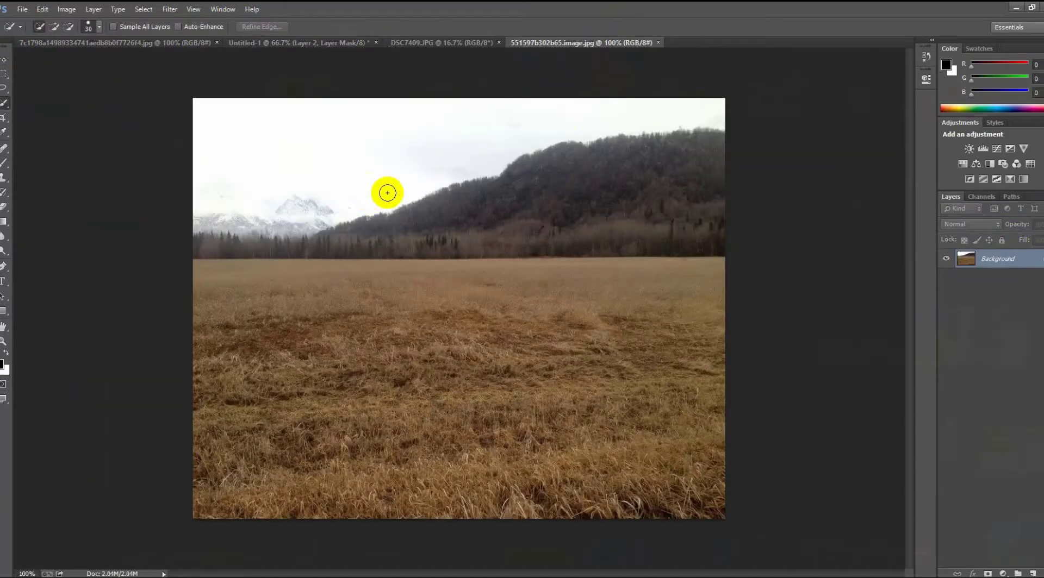
left_click_drag(447, 194, 499, 238)
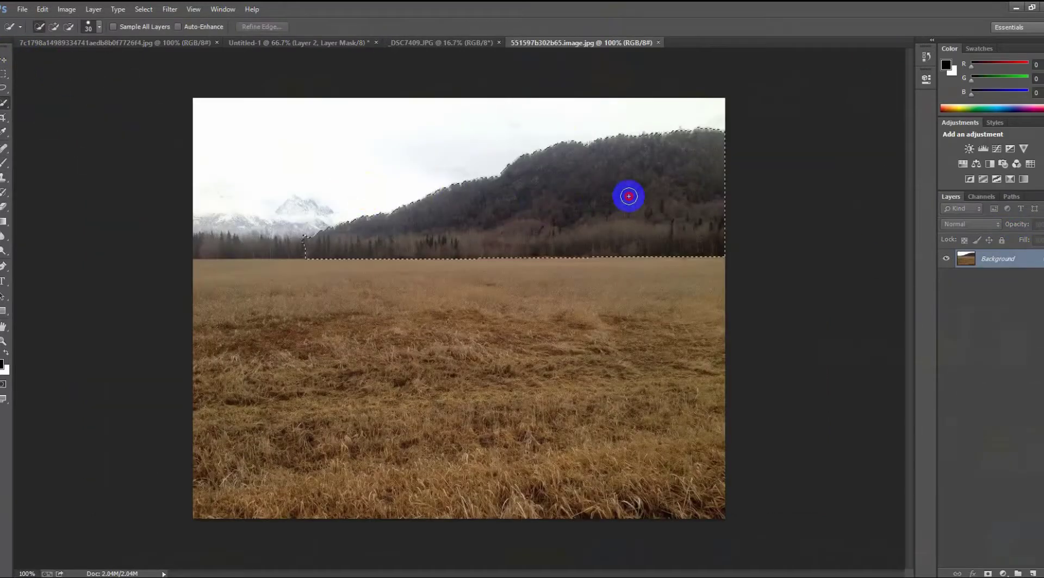
Step: Drag the forested hill into Untitled-1 as Layer 3, scaled to 165% on the right horizon
left_click(4, 58)
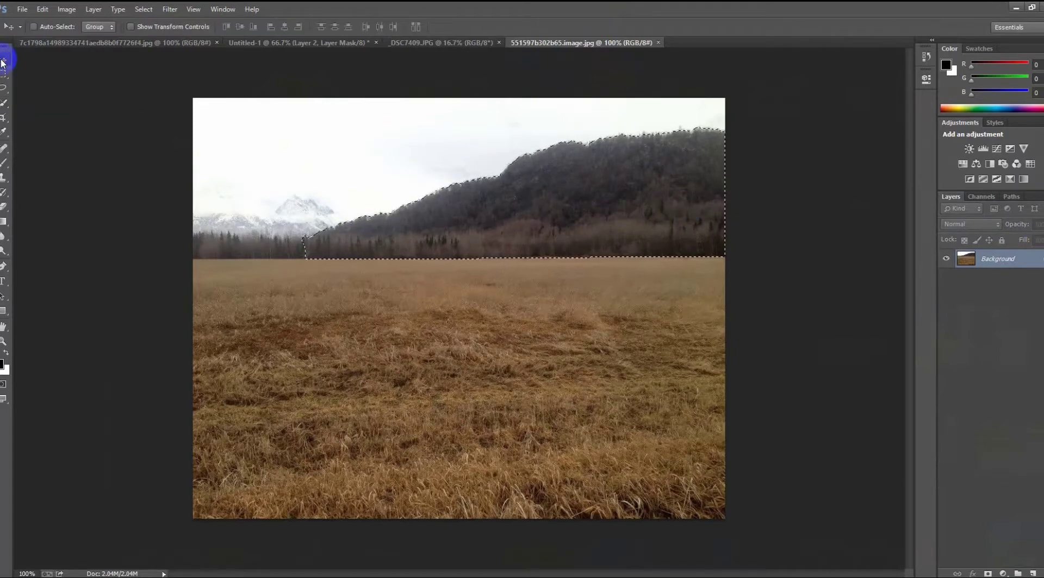
mouse_move(530, 211)
left_mouse_down()
mouse_move(220, 121)
mouse_move(306, 52)
mouse_move(687, 329)
mouse_move(703, 327)
left_mouse_up()
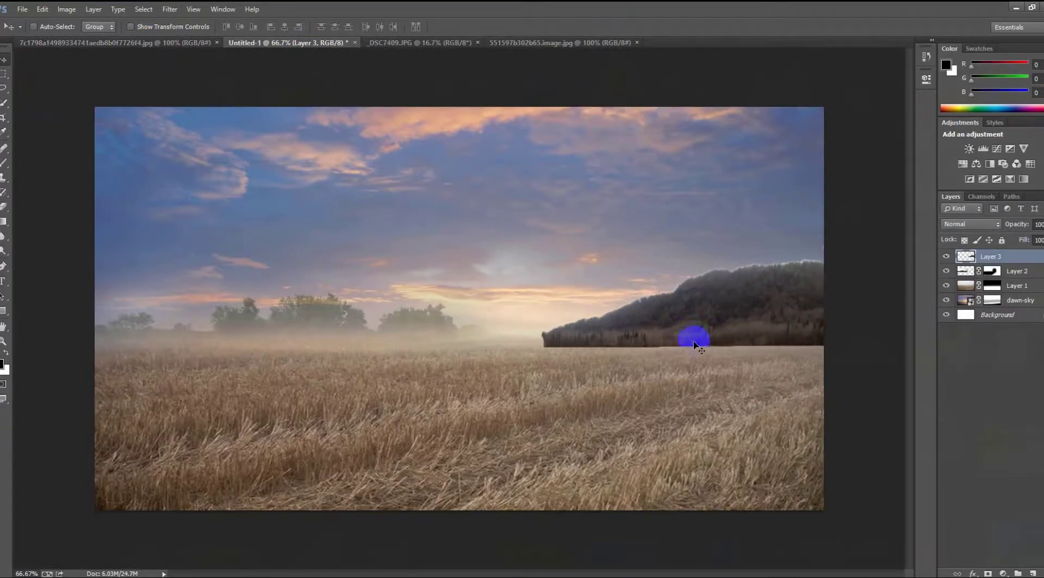
key("ctrl+t")
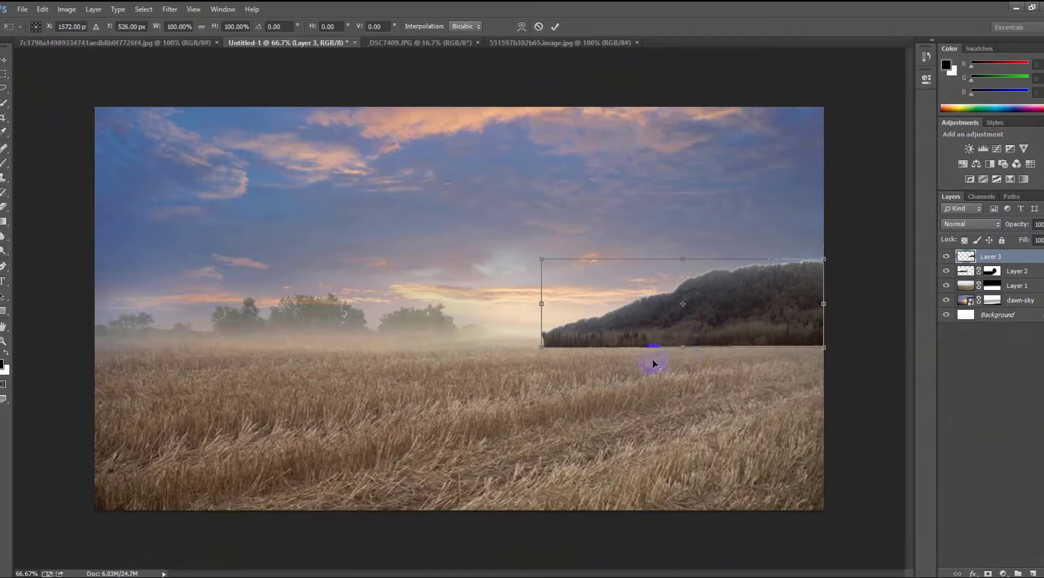
left_click_drag(541, 351, 445, 375)
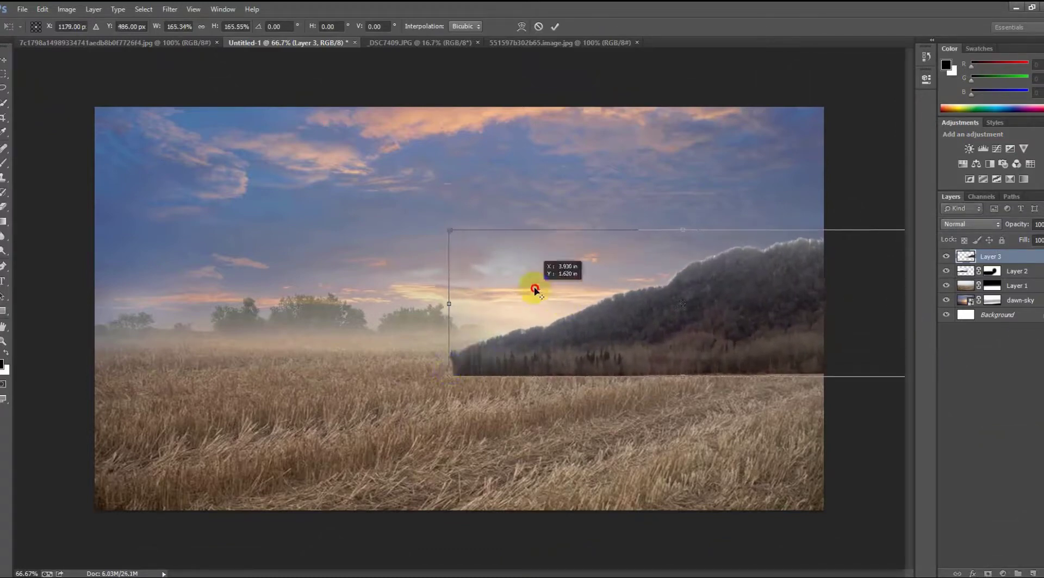
left_click_drag(500, 331, 574, 308)
mouse_move(699, 294)
left_mouse_down()
mouse_move(661, 259)
mouse_move(662, 269)
left_mouse_up()
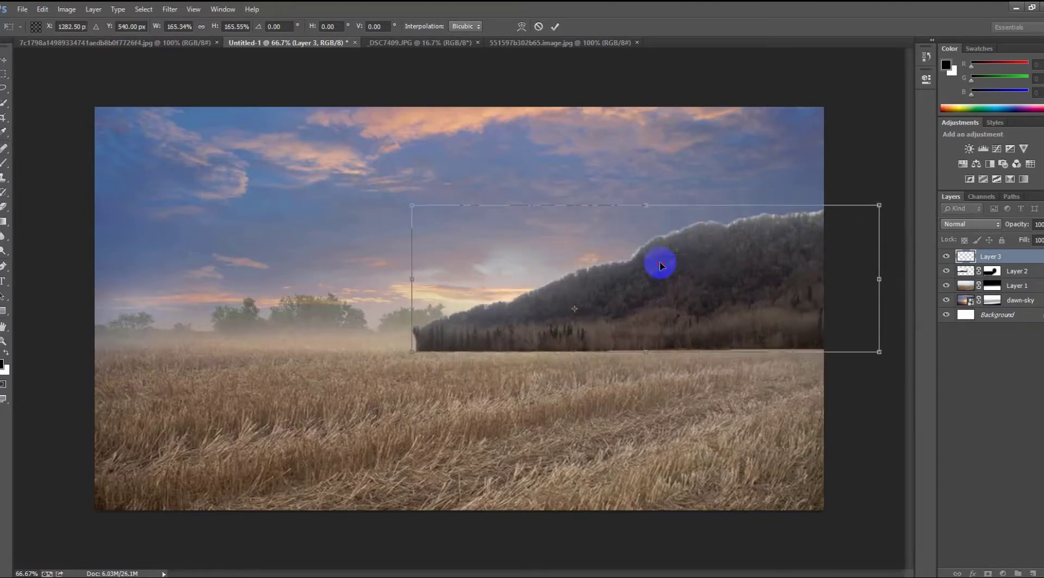
left_click(553, 27)
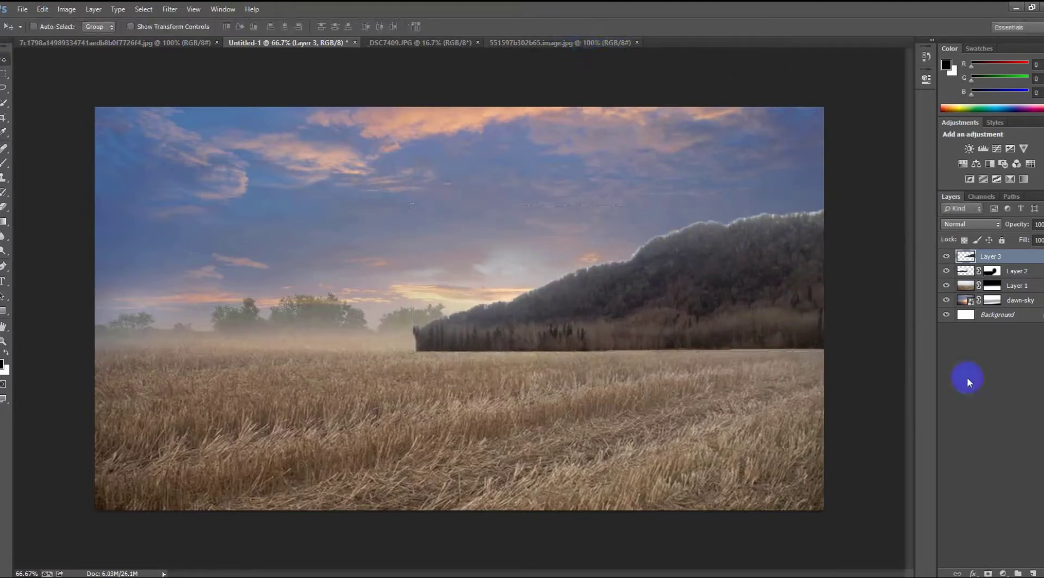
Step: Mask out the hill's base with a black brush and nudge the hill down and left
left_click(990, 574)
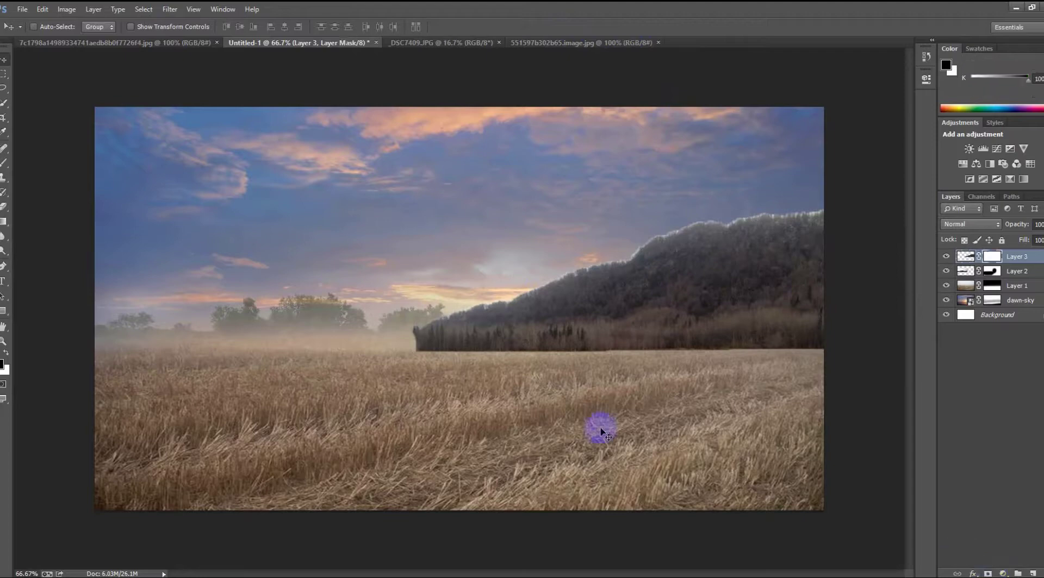
left_click(4, 163)
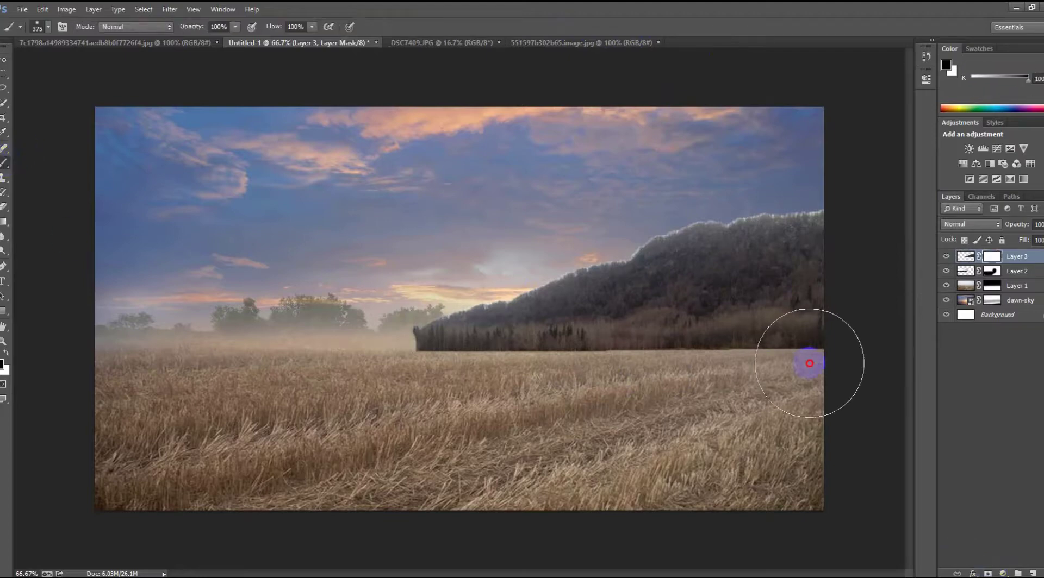
mouse_move(810, 363)
left_mouse_down()
mouse_move(419, 402)
mouse_move(334, 390)
mouse_move(446, 361)
mouse_move(776, 404)
left_mouse_up()
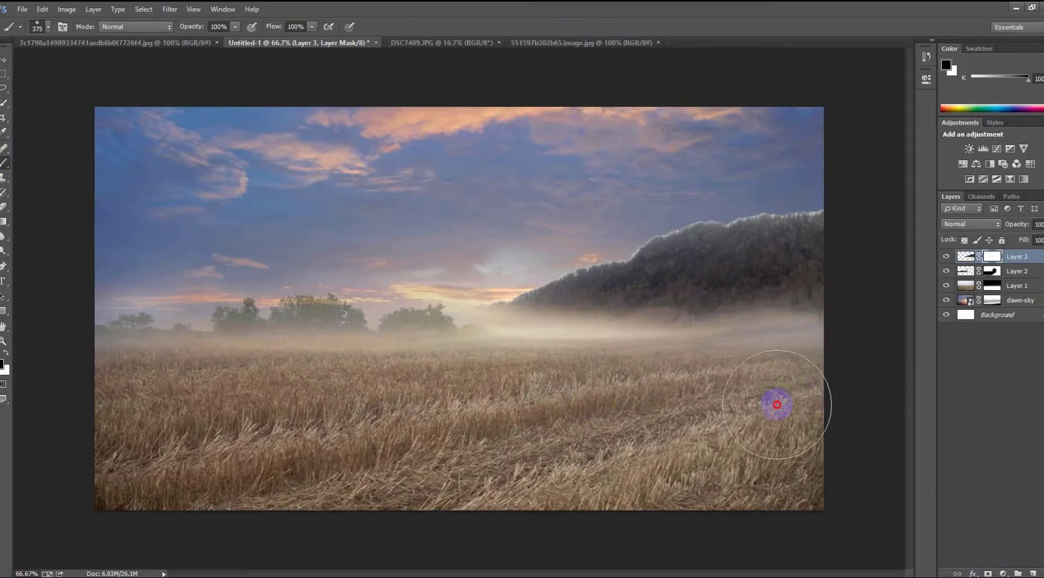
left_click(5, 60)
left_click_drag(596, 291, 591, 317)
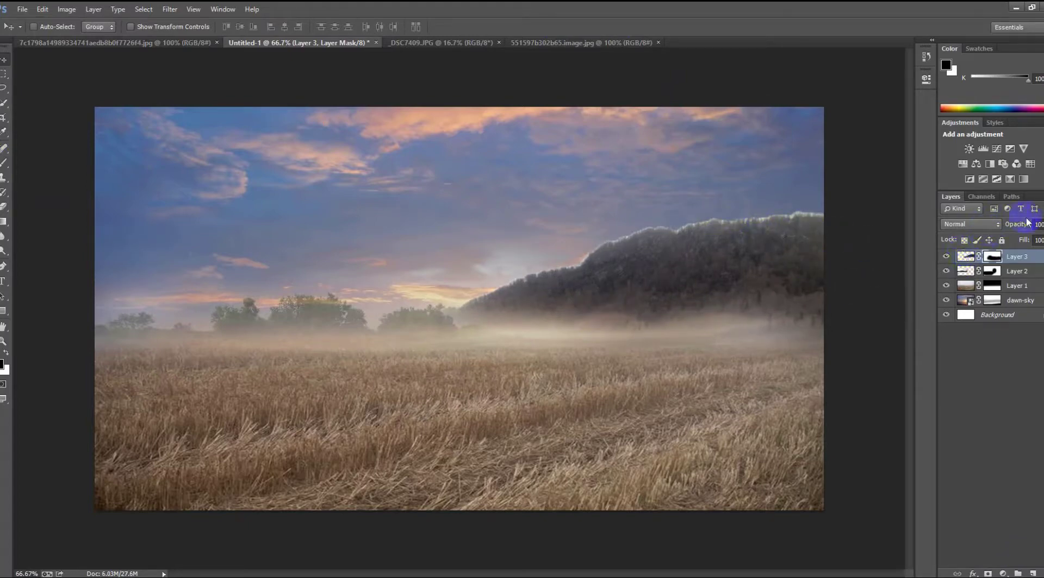
Step: Set the hill layer to Darken blend mode at about 74% opacity
left_click_drag(1024, 228, 986, 232)
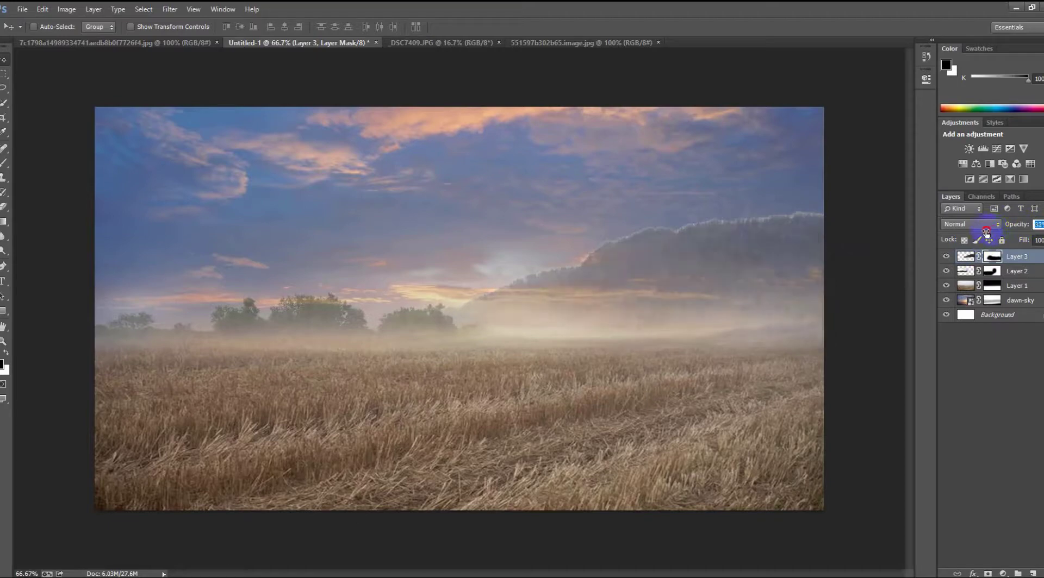
left_click(608, 235)
left_click(961, 228)
left_click(946, 269)
left_click_drag(1026, 227, 1033, 227)
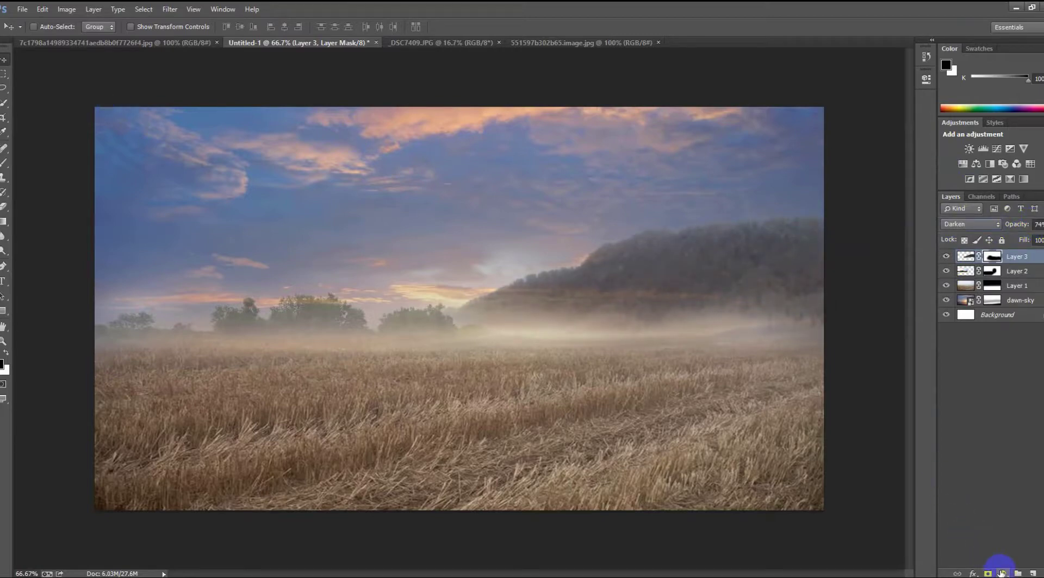
left_click(1002, 573)
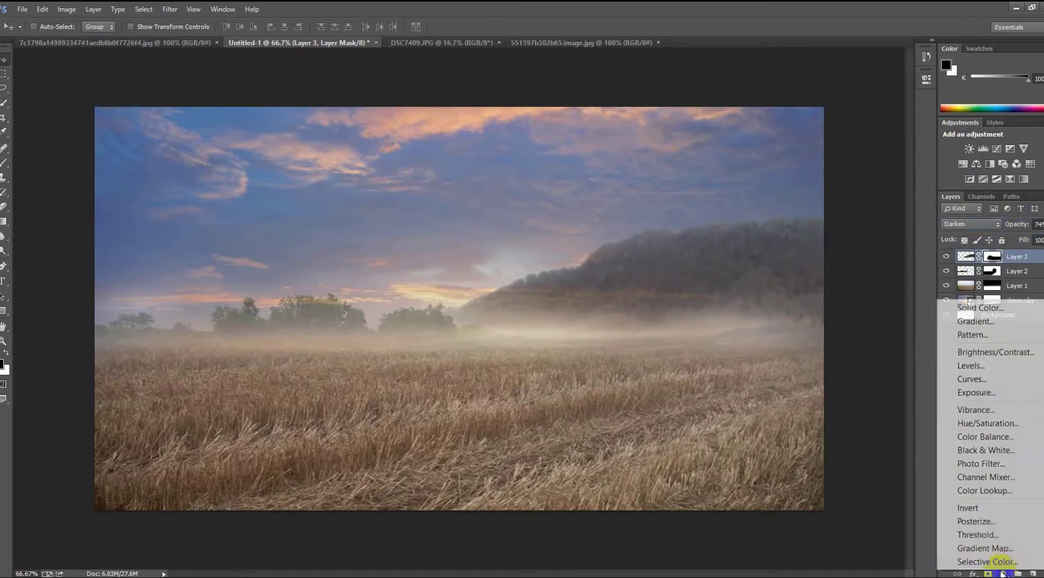
Step: Add a Brightness/Contrast adjustment layer darkening the image to brightness -150
left_click(988, 356)
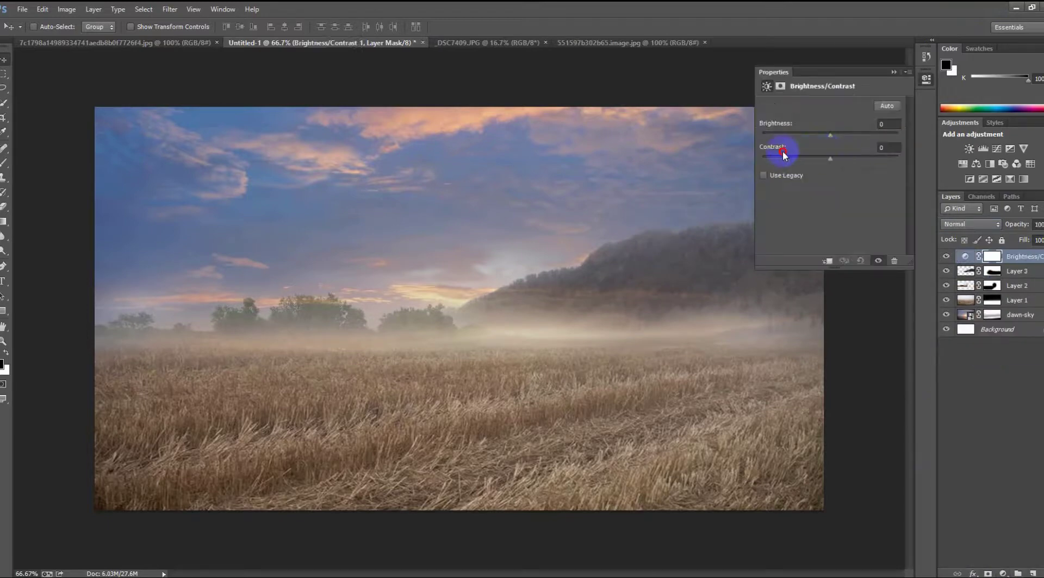
left_click_drag(821, 135, 718, 131)
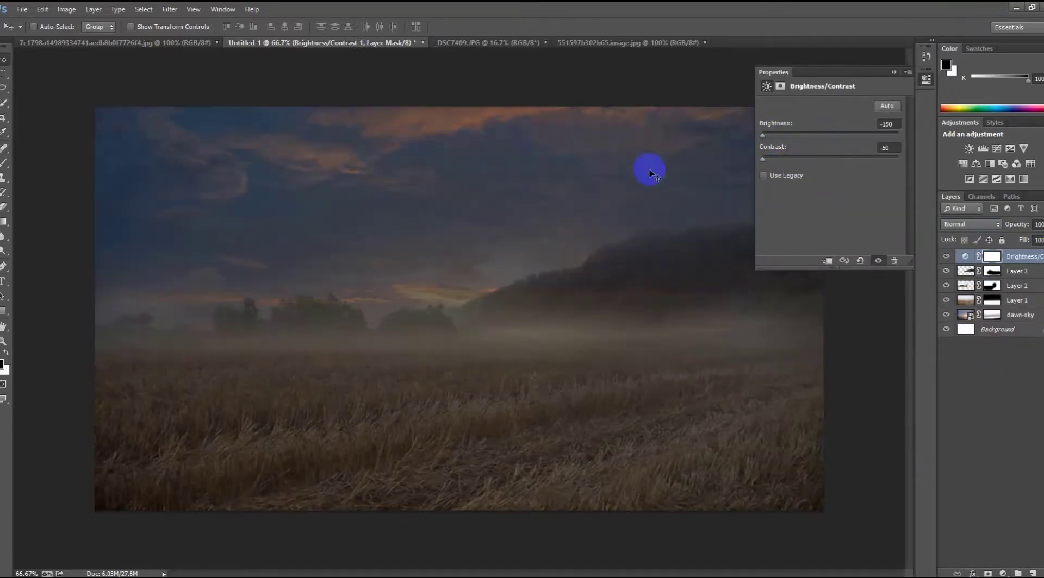
left_click(893, 71)
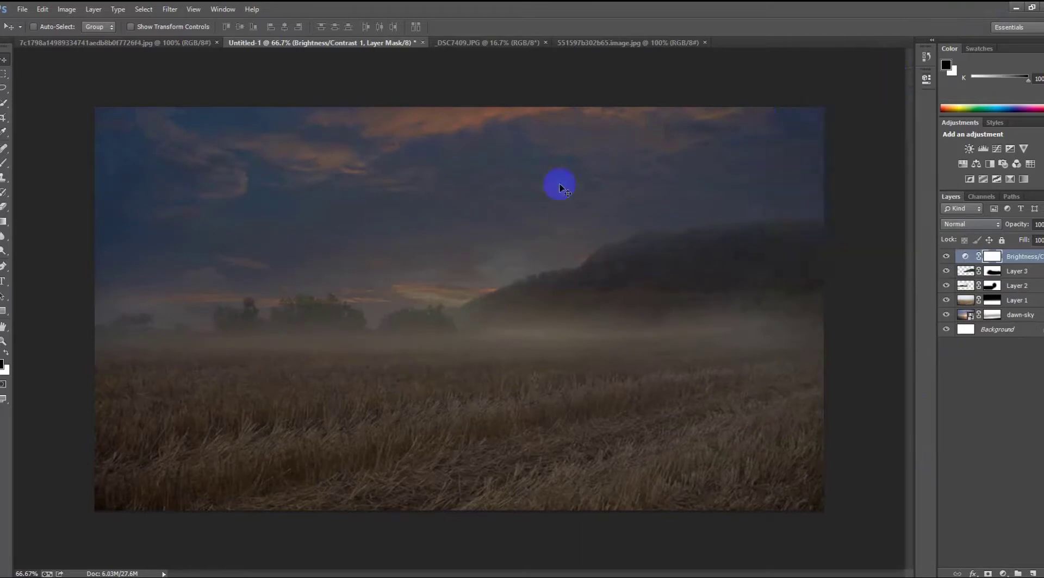
left_click(982, 256)
left_click_drag(992, 258, 838, 258)
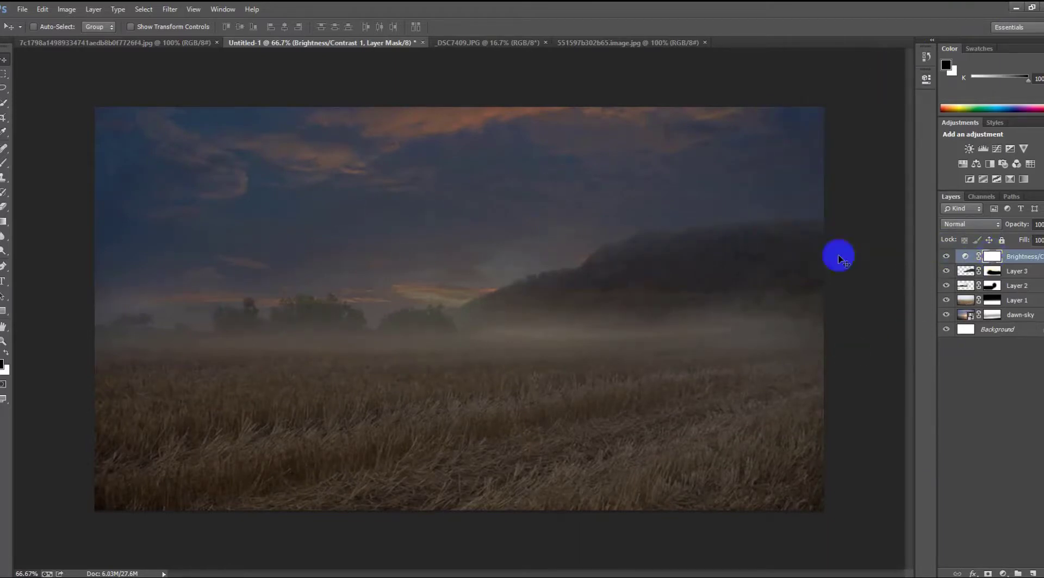
Step: Paint black in the adjustment mask's centre, compare visibility, then place the sun-glow image
left_click(7, 165)
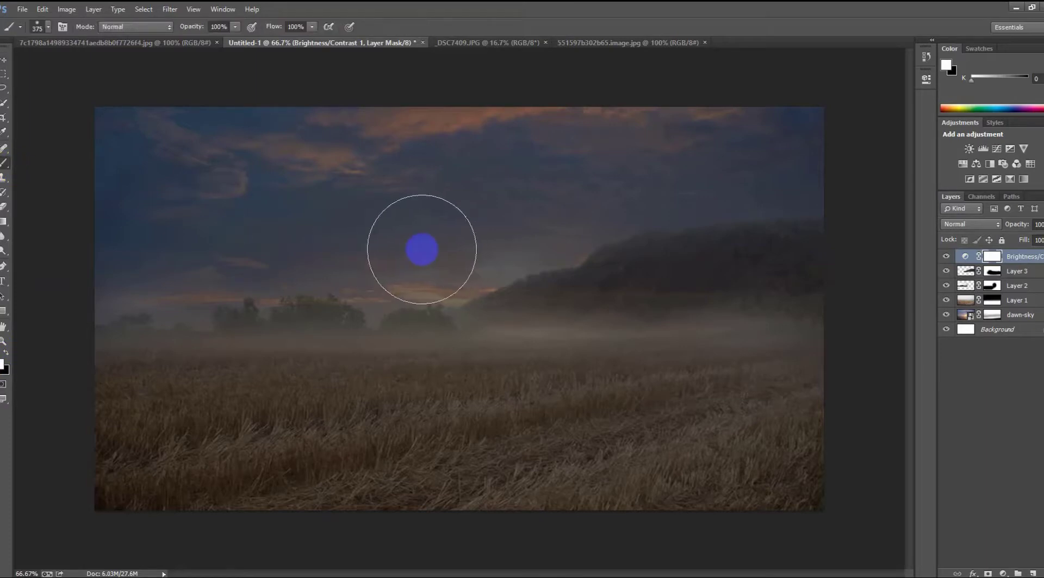
left_click_drag(417, 250, 436, 276)
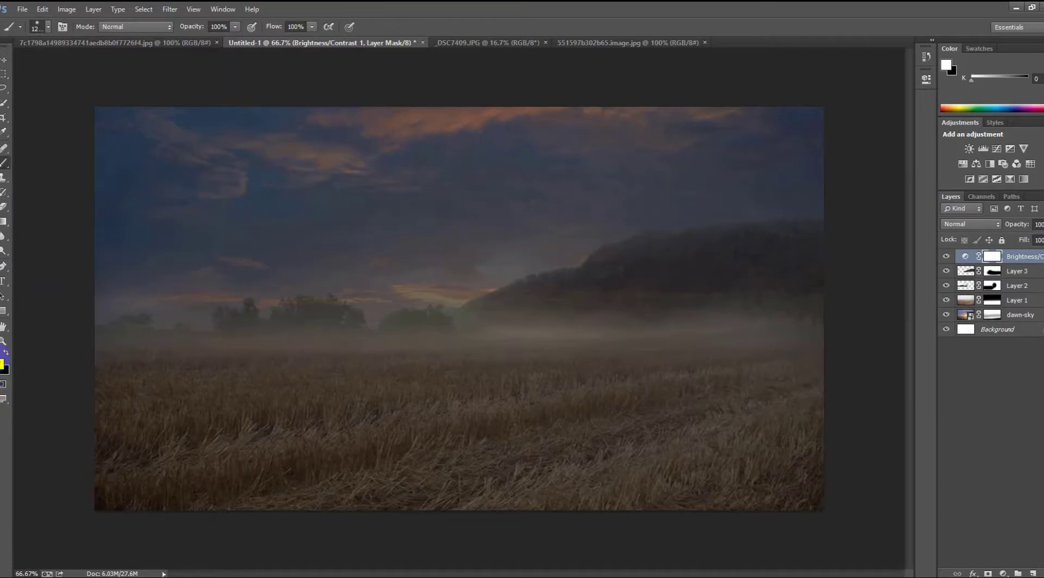
left_click(6, 353)
left_click(460, 294)
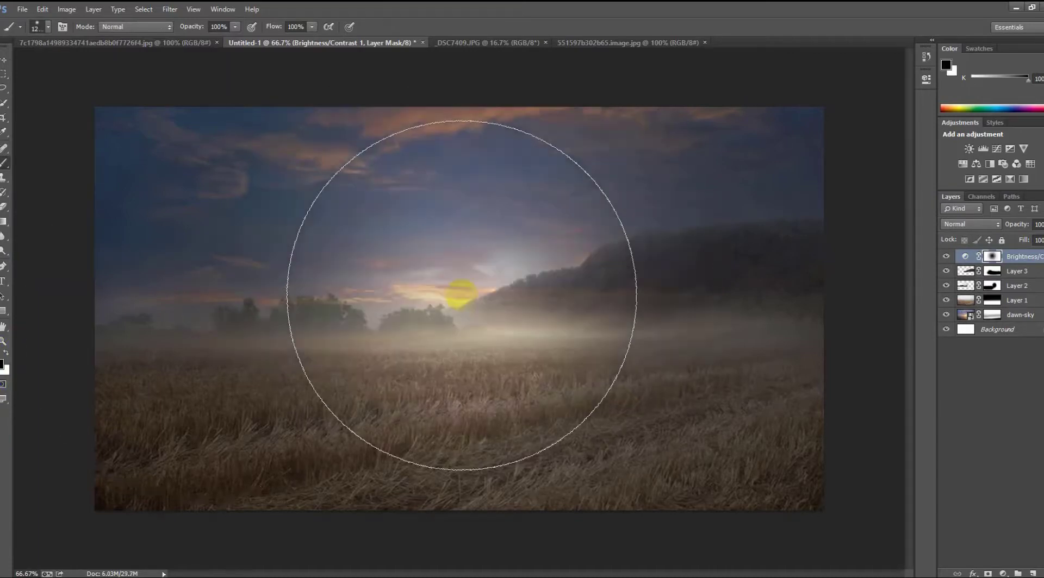
left_click(460, 294)
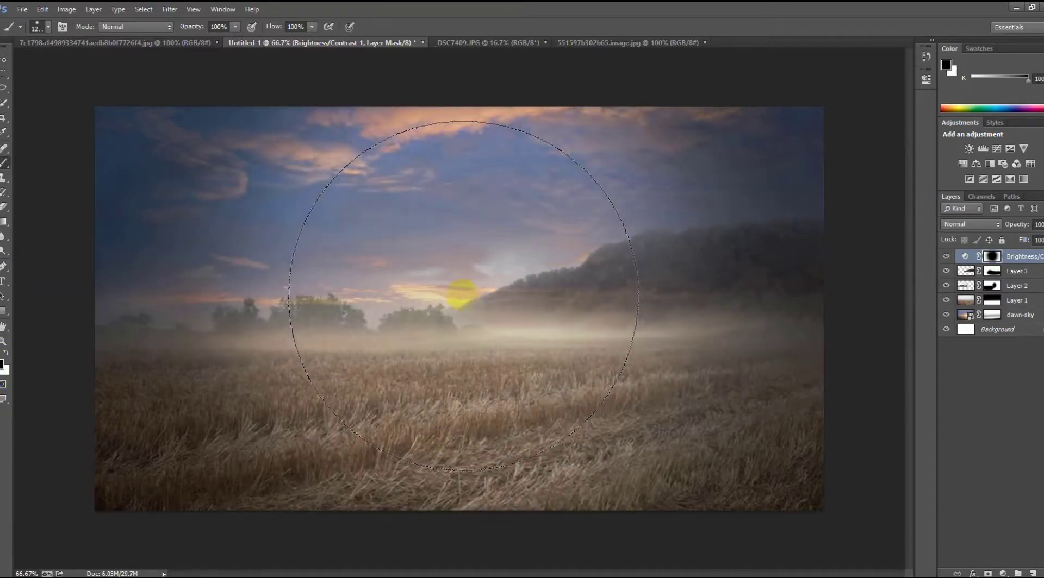
left_click(947, 258)
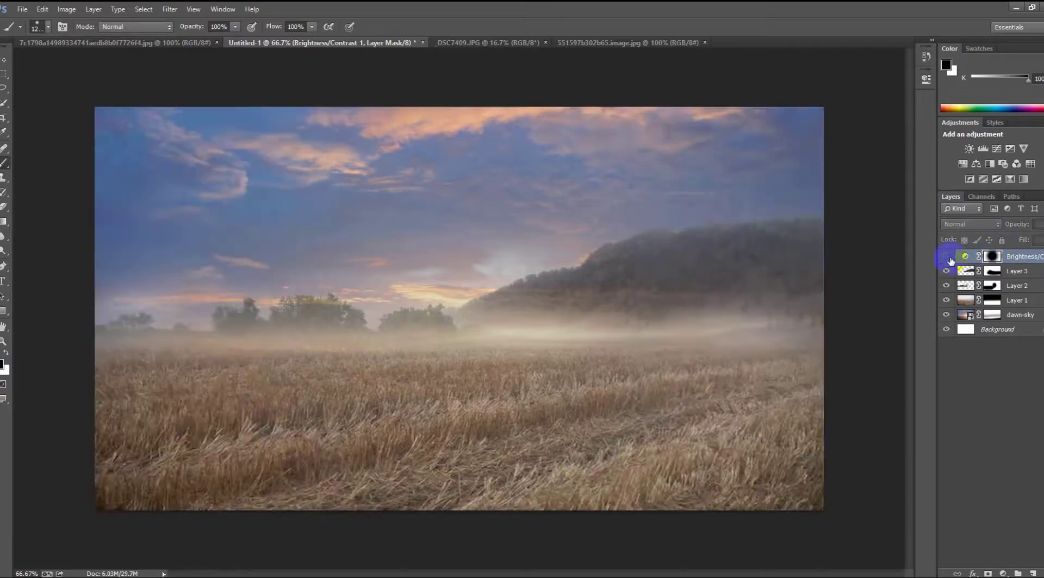
left_click(947, 258)
left_click(947, 258)
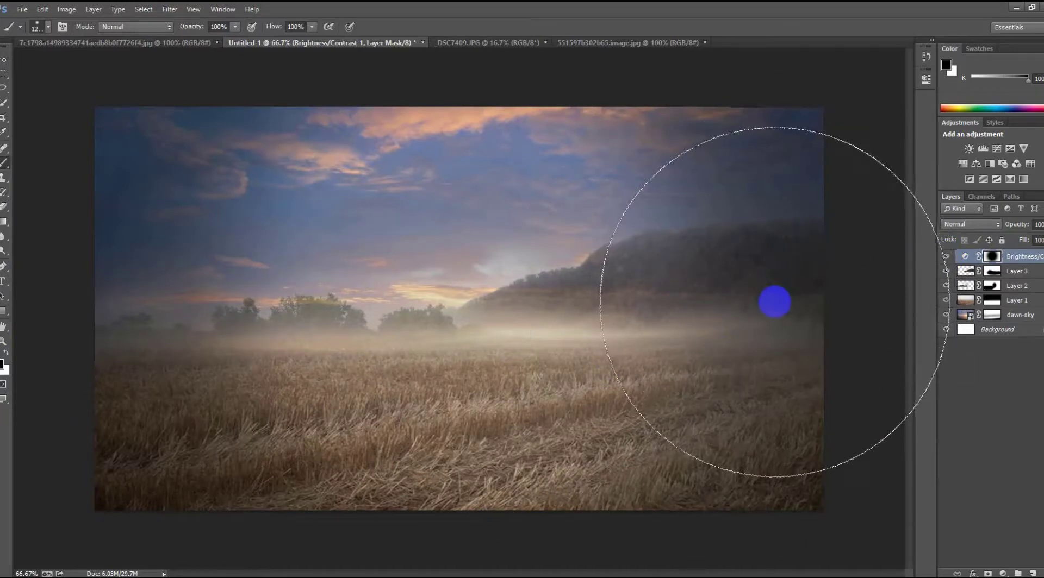
left_click_drag(776, 298, 669, 233)
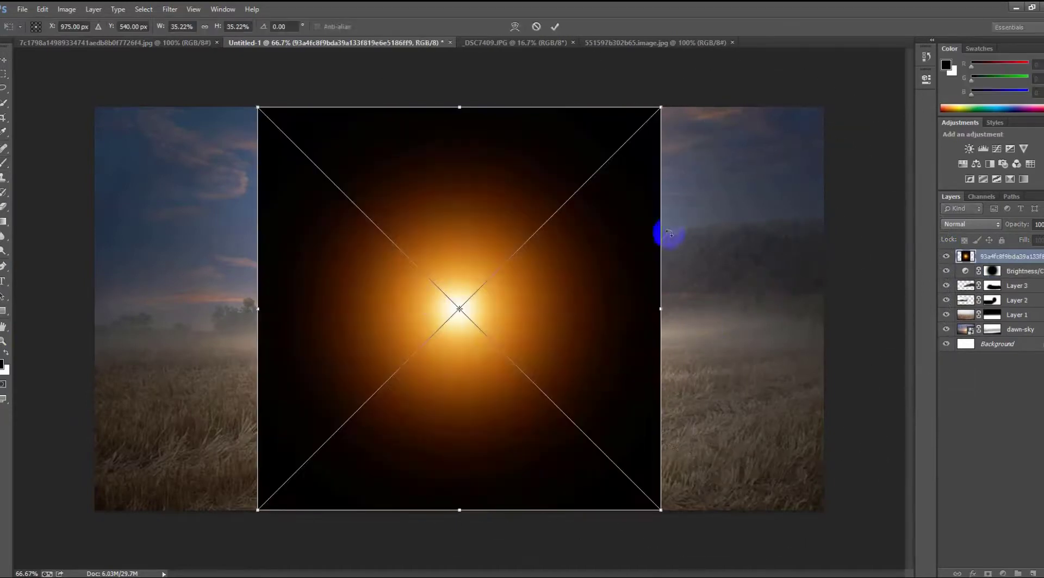
Step: Set the sun glow to Screen, move it up-left over the horizon, and paste the tree branches
left_click(556, 26)
left_click(959, 224)
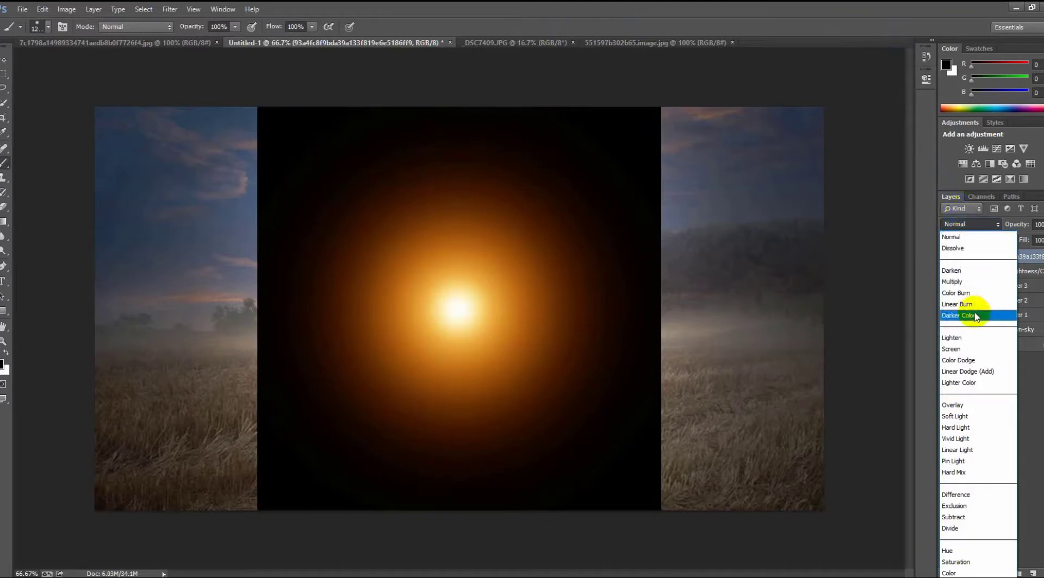
left_click(970, 350)
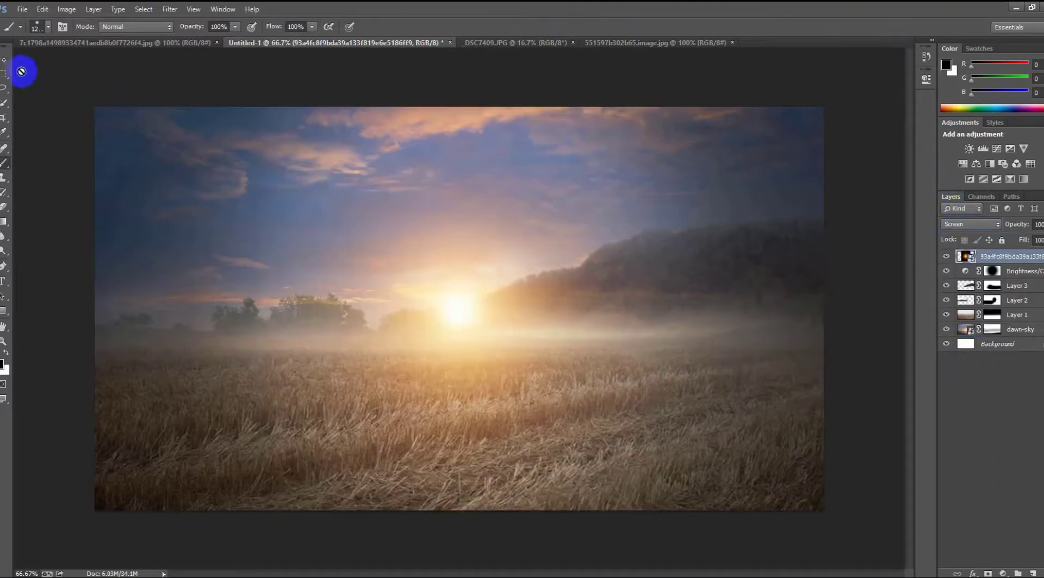
left_click(3, 60)
left_click_drag(478, 283, 466, 267)
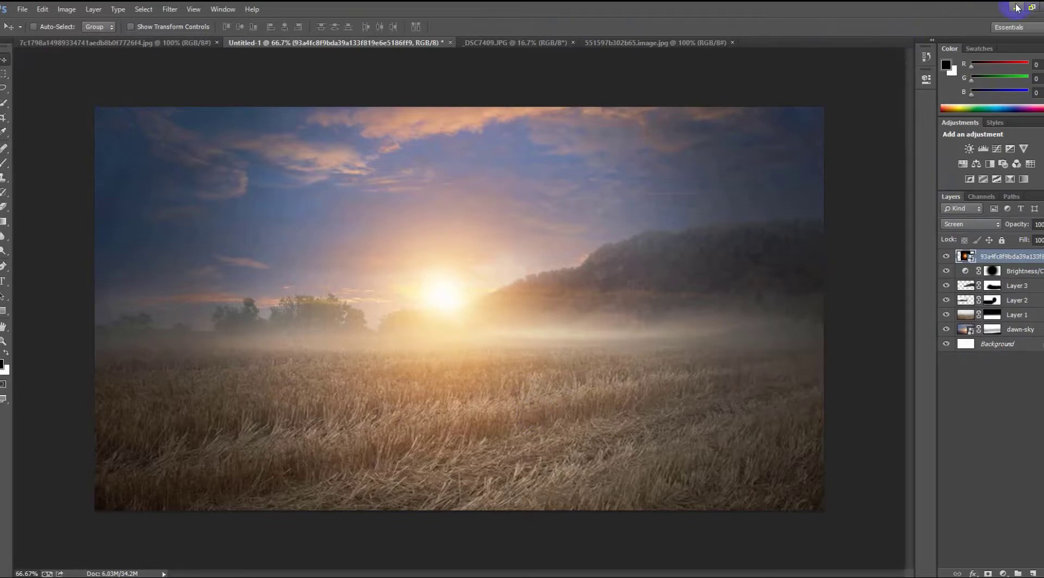
key("ctrl+v")
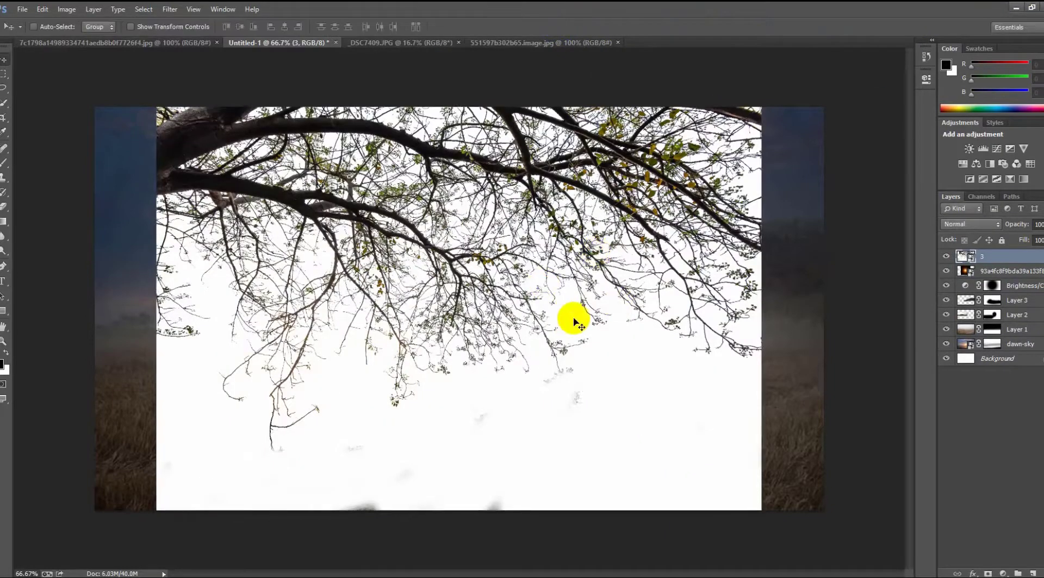
Step: Set the tree branches to Multiply, then shrink, tilt and move them into the top-left corner
left_click(971, 225)
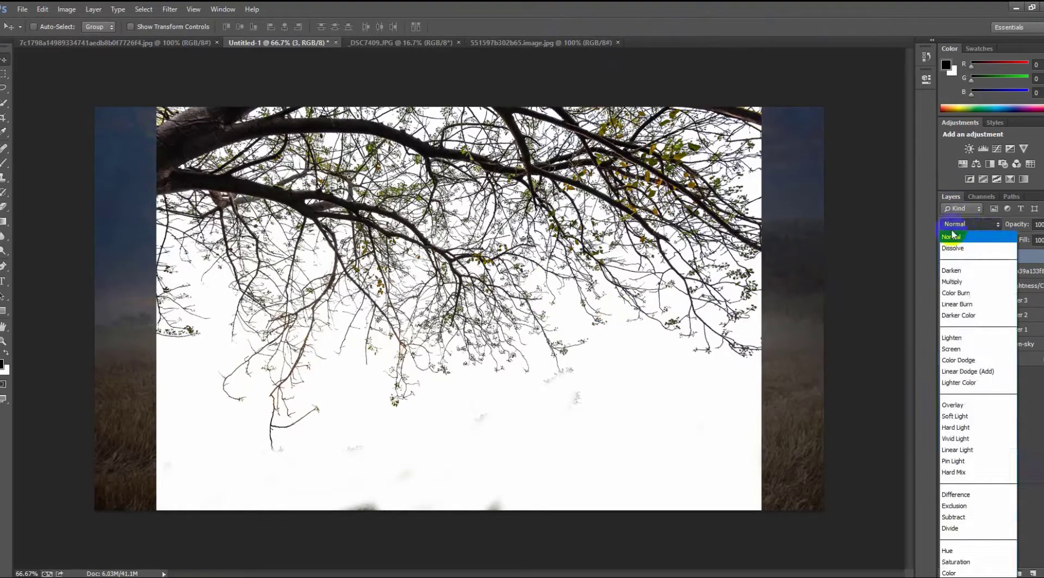
left_click(956, 276)
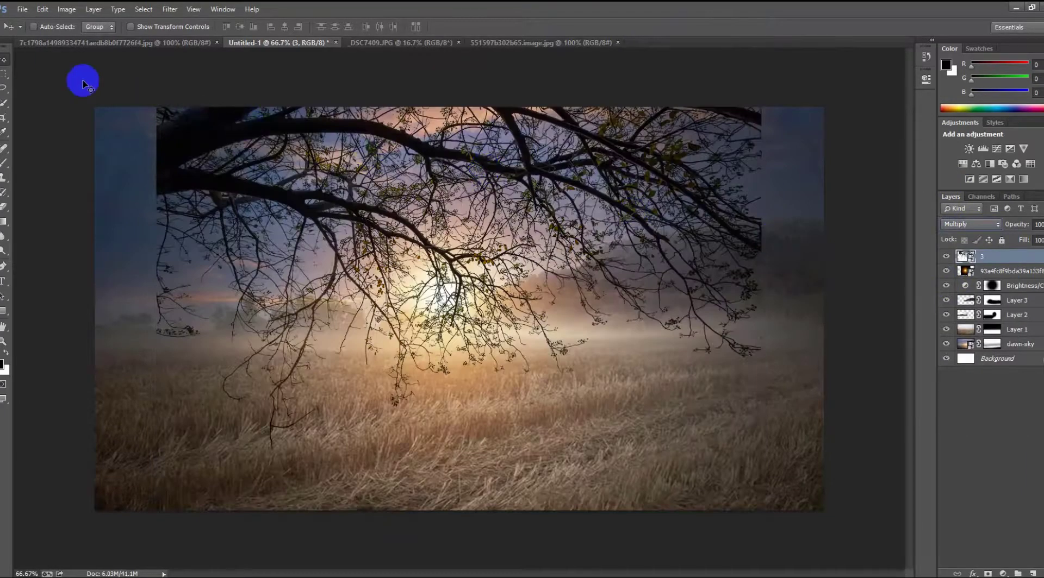
key("ctrl+t")
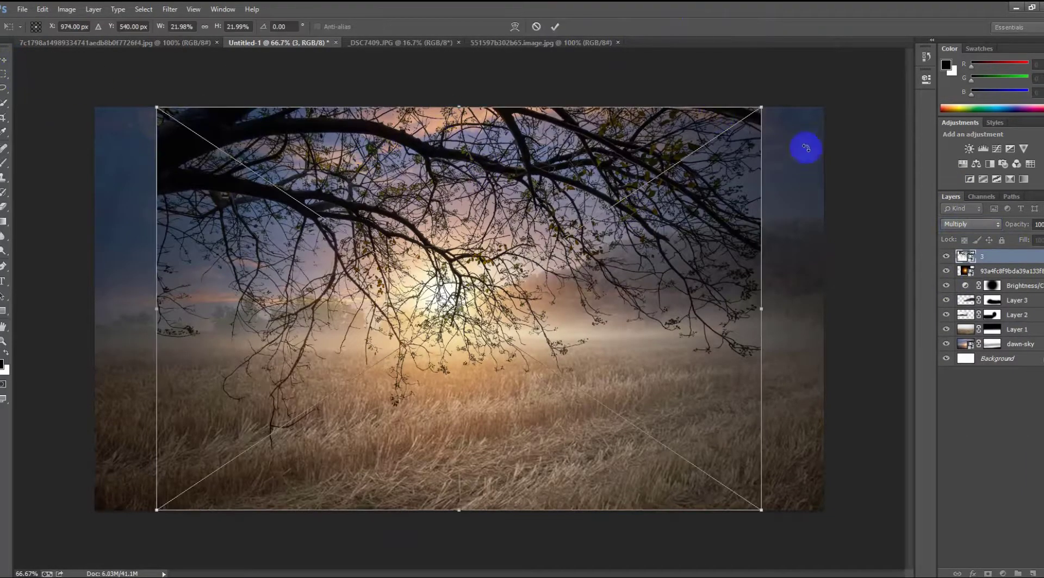
mouse_move(759, 511)
left_mouse_down()
mouse_move(501, 380)
mouse_move(646, 227)
left_mouse_up()
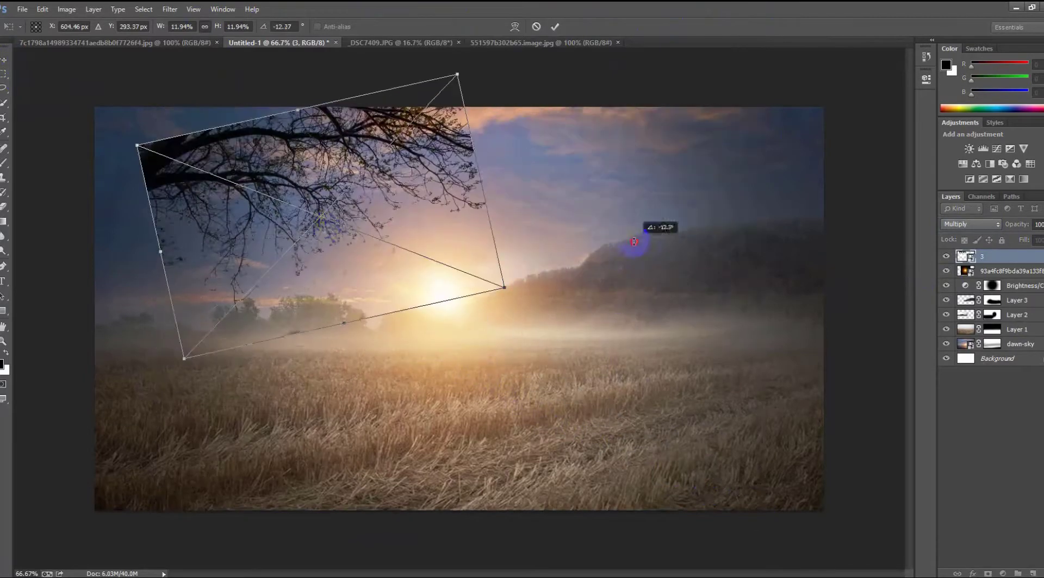
left_click_drag(252, 196, 337, 150)
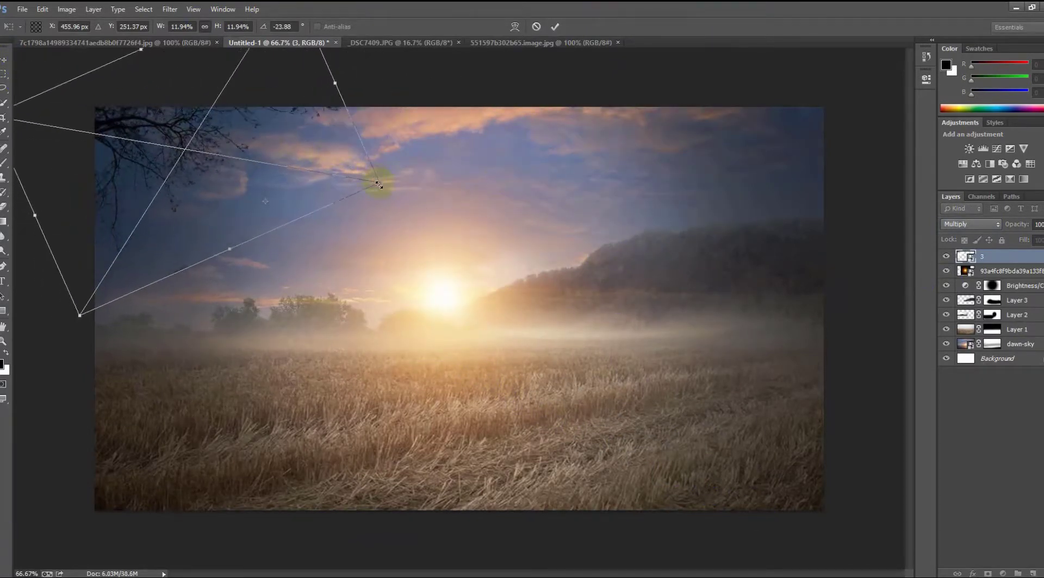
left_click_drag(379, 185, 412, 223)
Step: Shrink the rusty car and position it in the middle of the field
left_click(554, 25)
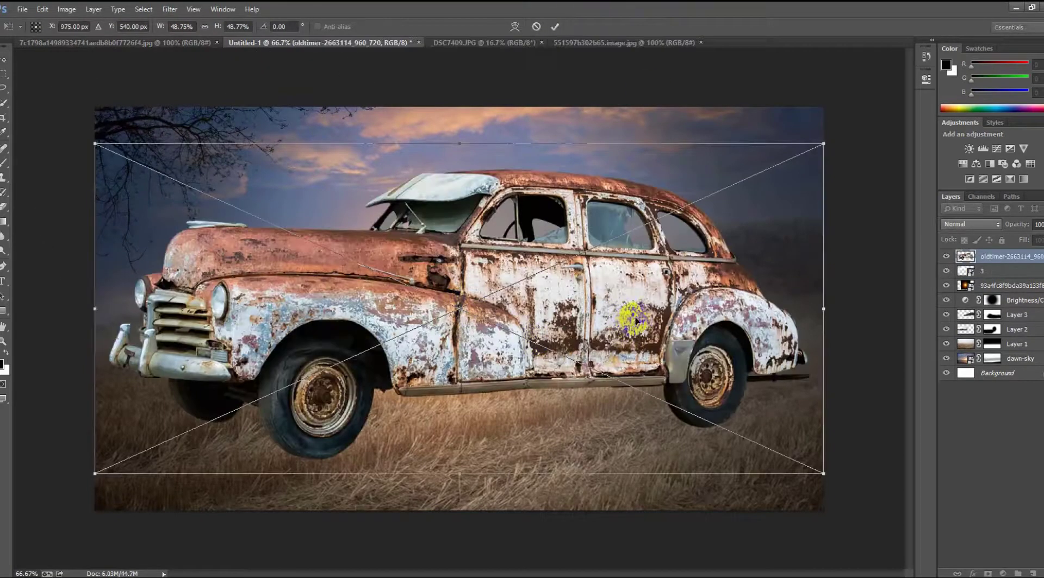
left_click_drag(95, 144, 422, 297)
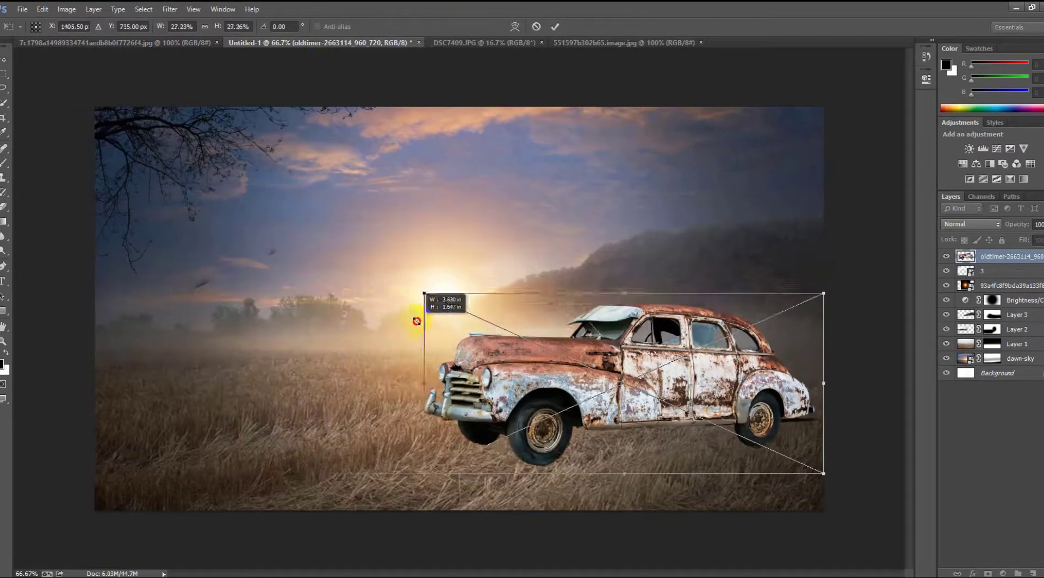
left_click_drag(566, 326, 543, 375)
left_click_drag(651, 446, 688, 462)
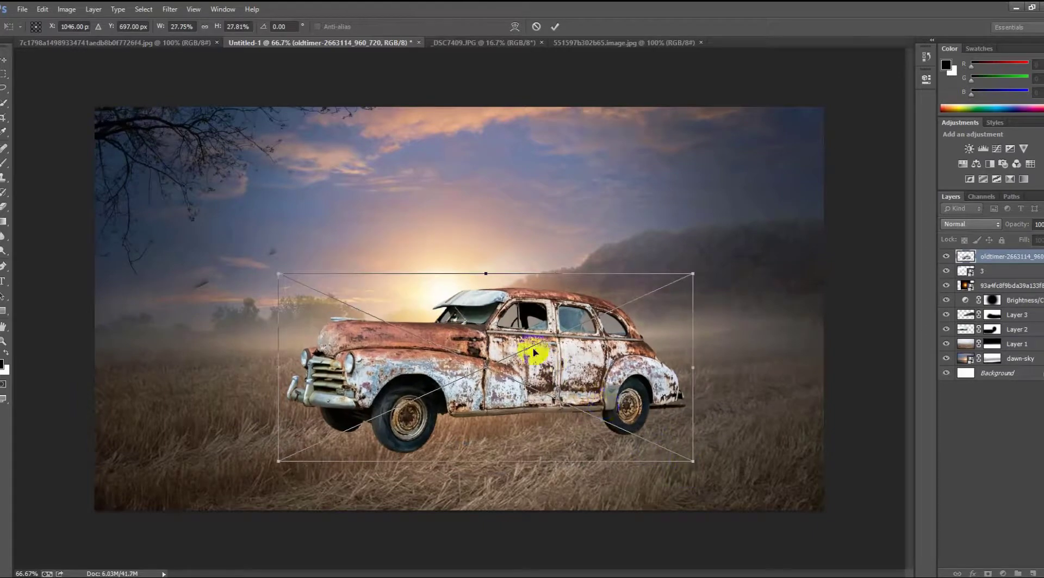
left_click_drag(531, 350, 489, 338)
left_click(555, 27)
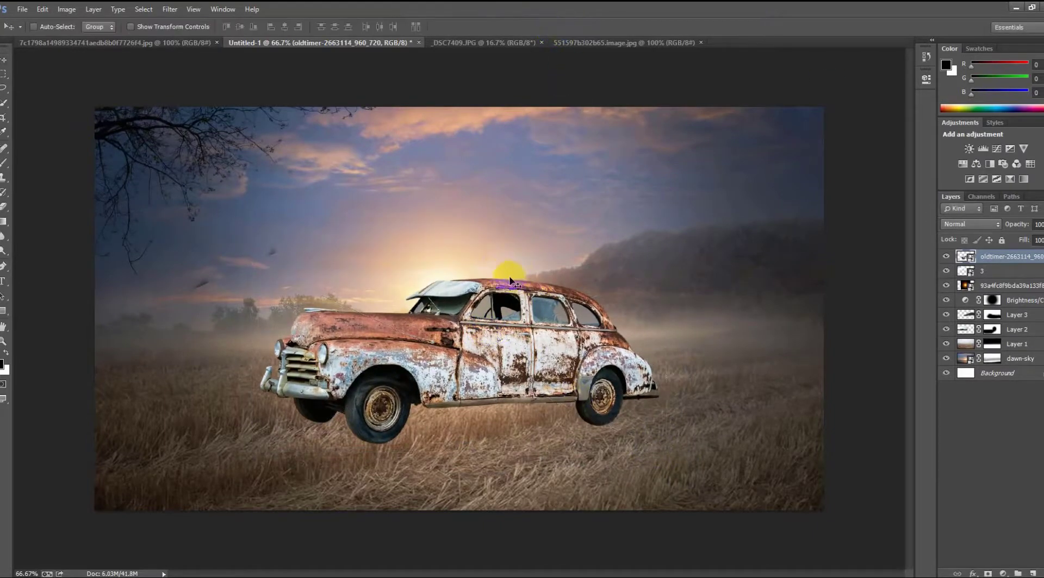
Step: Shrink the car further to about 23% and nudge it down into the grass
key("ctrl+t")
left_click_drag(663, 451, 636, 429)
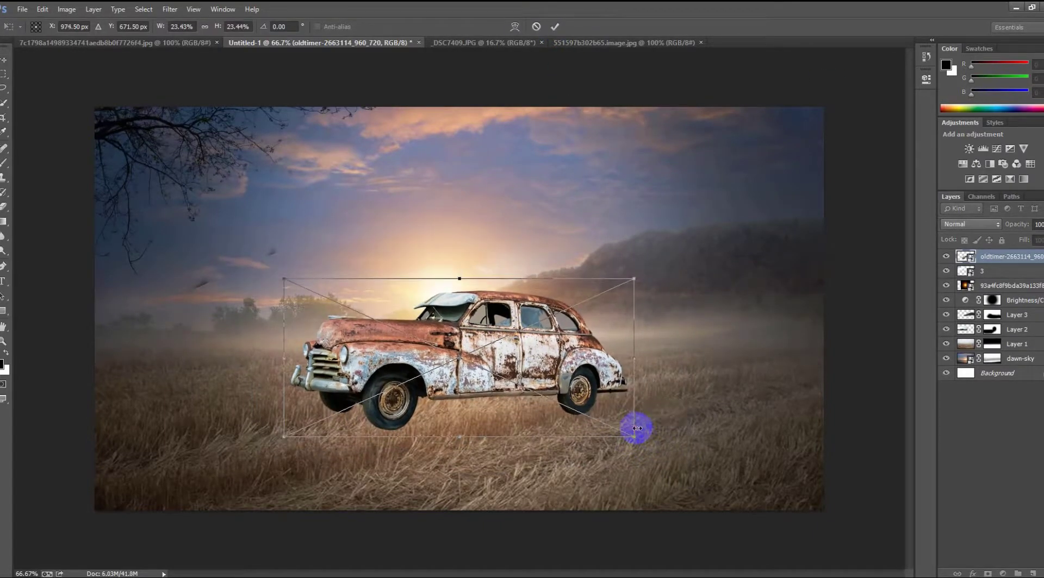
key("Return")
scroll(472, 394, "up", 2)
mouse_move(471, 393)
left_mouse_down()
mouse_move(482, 416)
mouse_move(495, 388)
left_mouse_up()
Step: Mask the car's wheel bottoms into the grass with a soft black brush, and move the sun glow above the car
left_click(987, 573)
key("b")
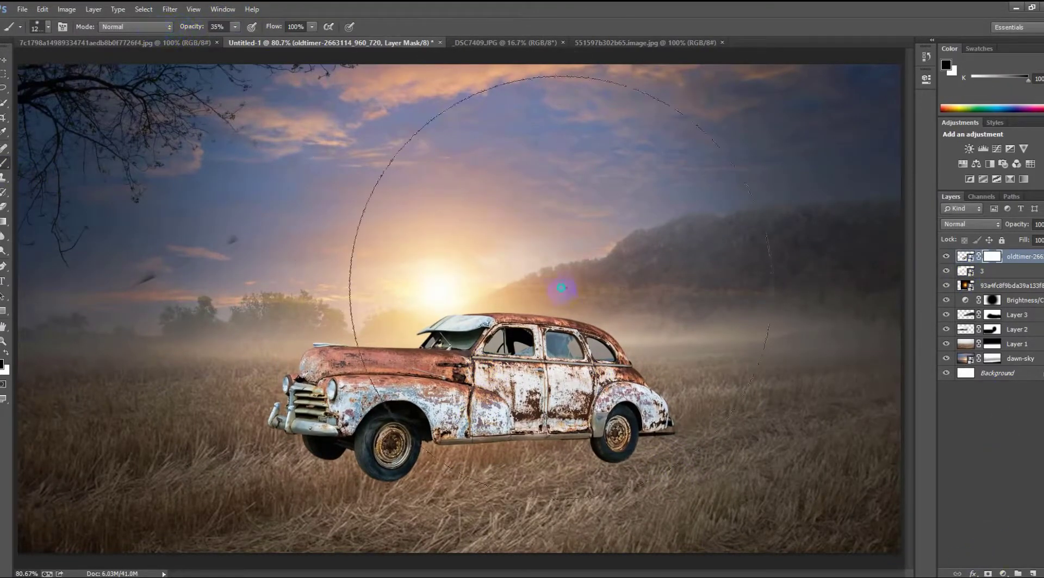
right_click(667, 313)
key("Return")
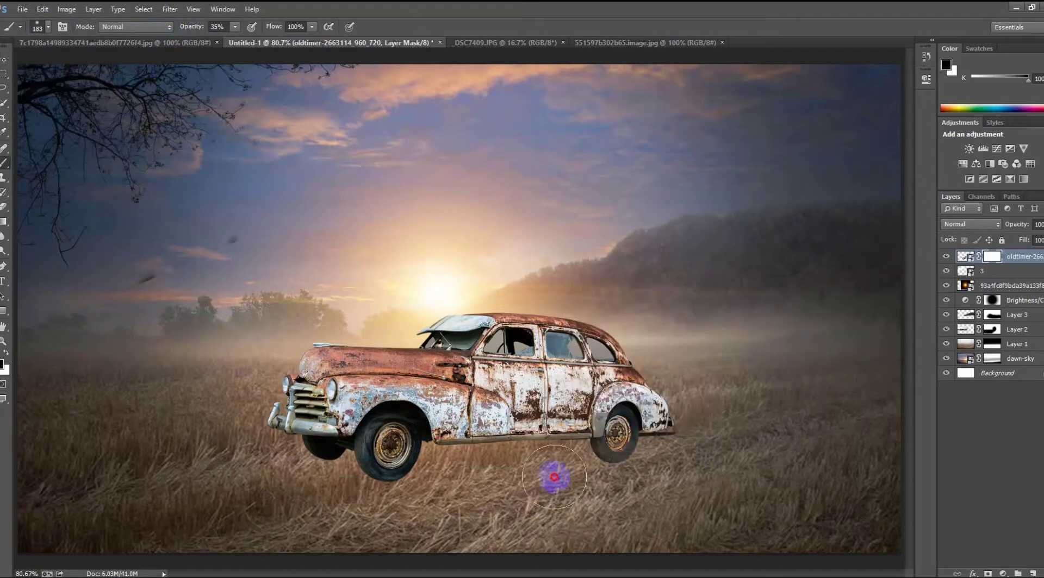
mouse_move(552, 476)
left_mouse_down()
mouse_move(611, 492)
mouse_move(345, 492)
mouse_move(271, 481)
mouse_move(501, 484)
mouse_move(601, 462)
mouse_move(664, 476)
mouse_move(684, 468)
mouse_move(391, 497)
mouse_move(277, 482)
mouse_move(373, 416)
mouse_move(701, 421)
left_mouse_up()
left_click_drag(991, 289, 990, 259)
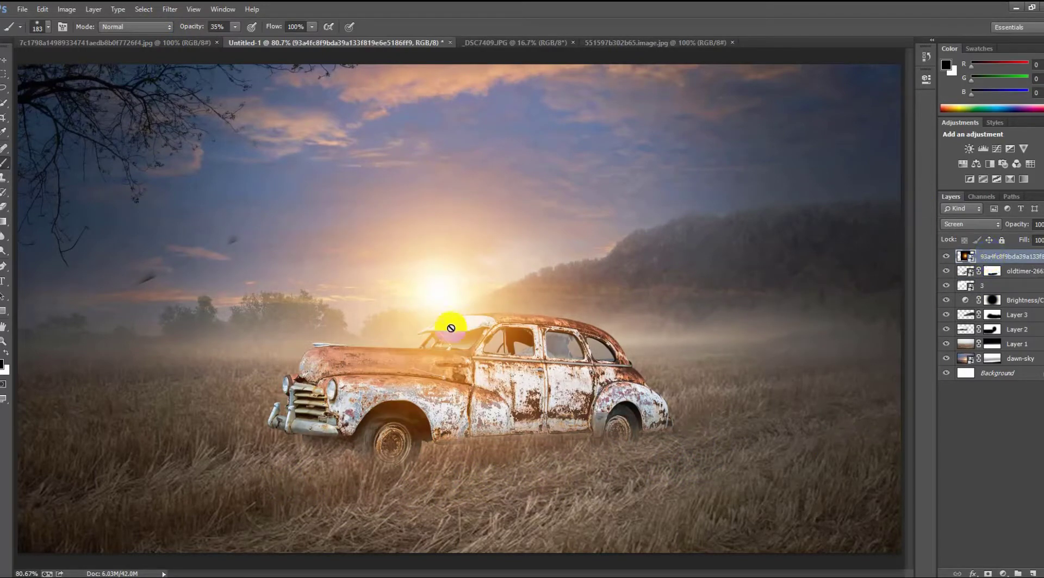
left_click(1010, 270)
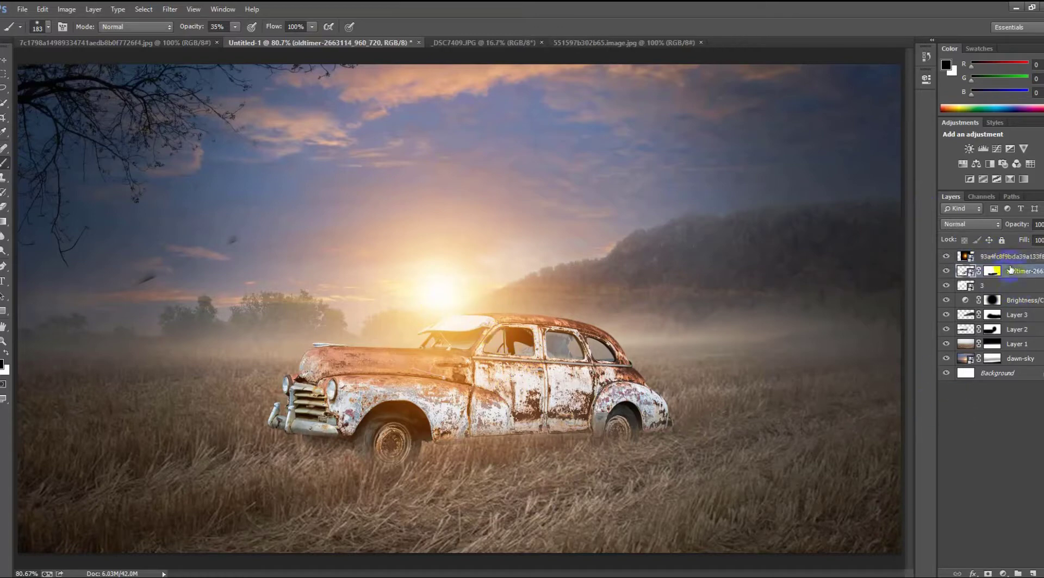
Step: Add a Brightness/Contrast adjustment to the car, lowering brightness and setting contrast to -21
left_click(1002, 574)
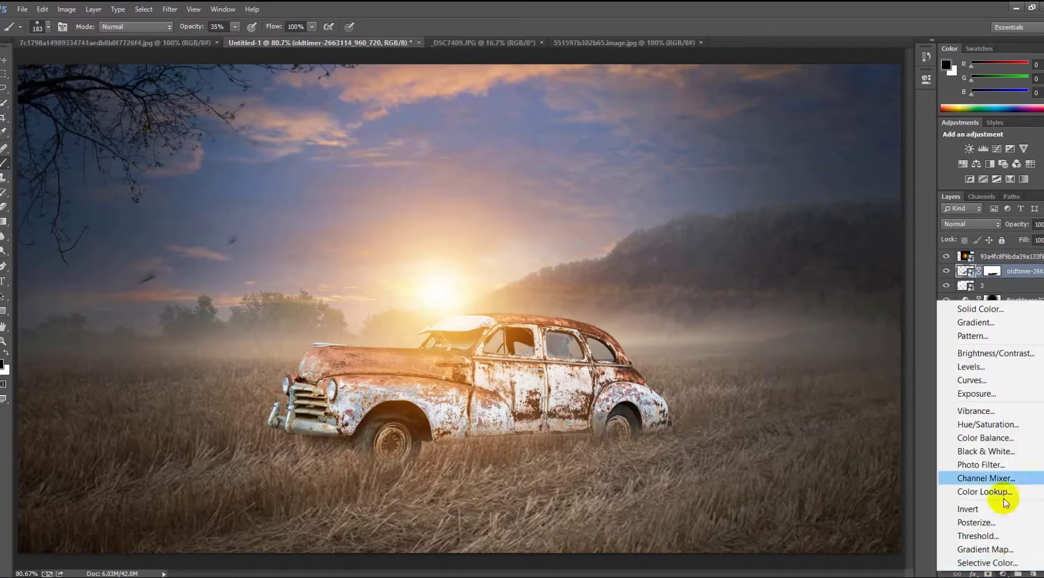
left_click(989, 354)
mouse_move(831, 151)
left_mouse_down()
mouse_move(808, 133)
mouse_move(831, 142)
mouse_move(794, 142)
mouse_move(831, 151)
mouse_move(680, 139)
left_mouse_up()
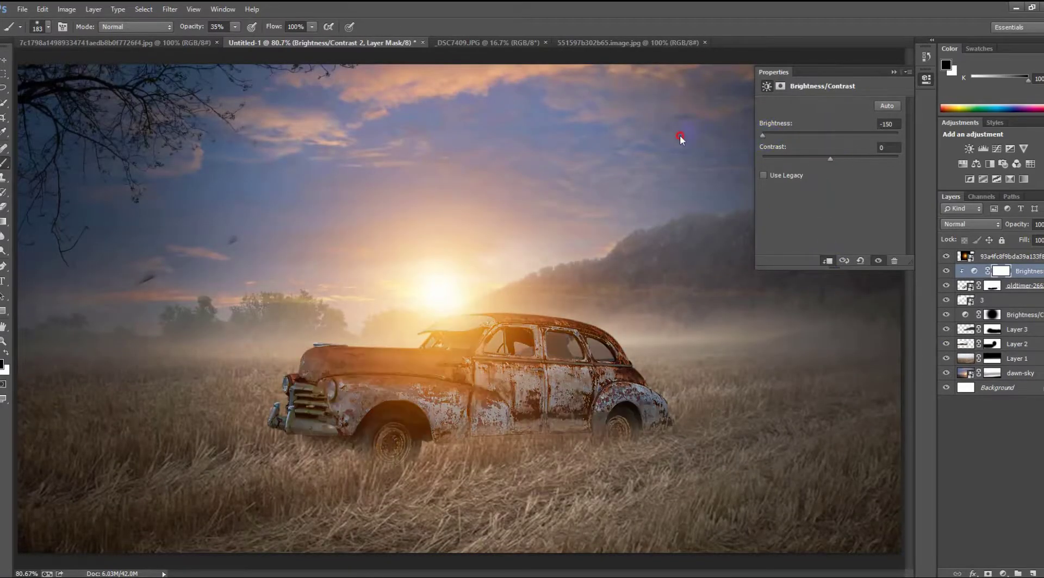
left_click_drag(829, 160, 802, 159)
left_click(889, 73)
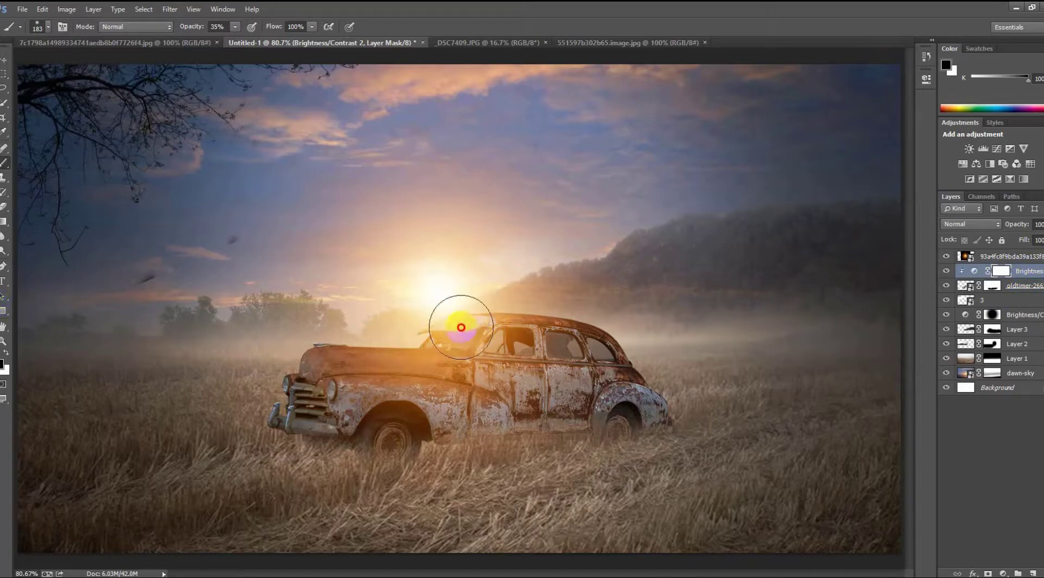
Step: Repaint the adjustment mask at 100% brush opacity around the sun glow on the car roof
left_click_drag(482, 312, 395, 305)
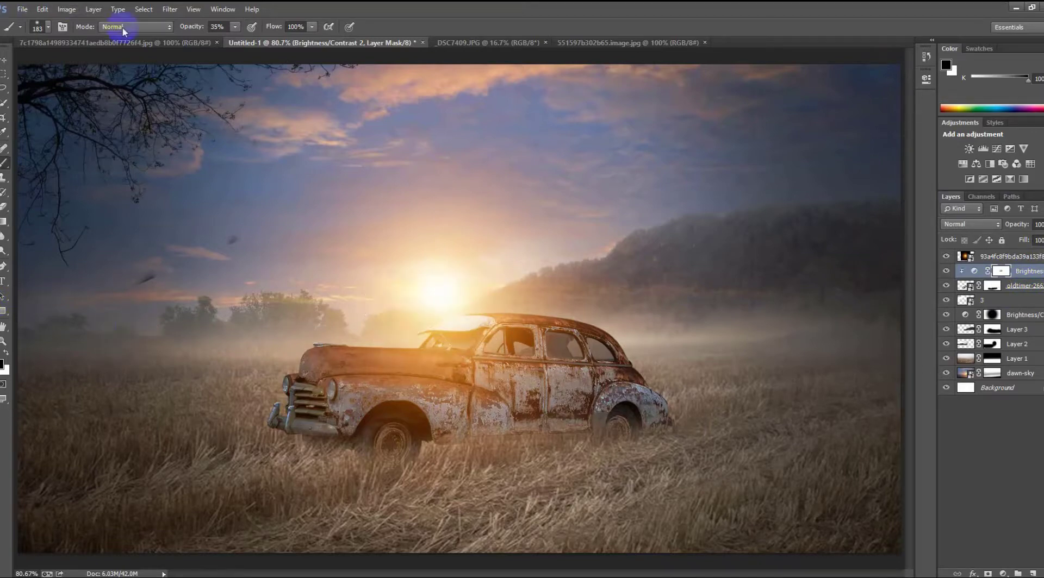
left_click_drag(184, 26, 363, 28)
left_click_drag(533, 238, 389, 307)
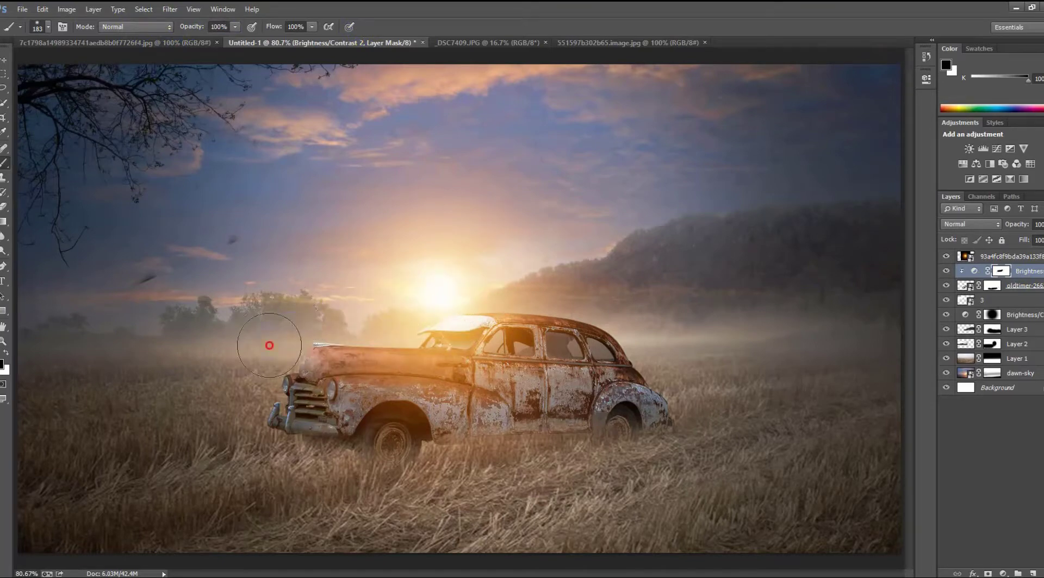
left_click_drag(525, 268, 406, 310)
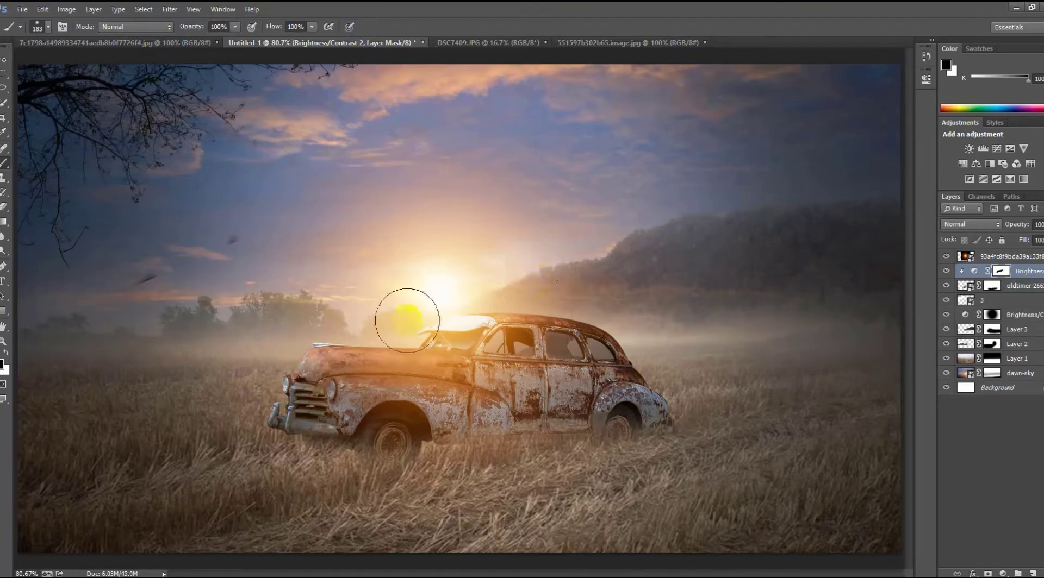
left_click_drag(519, 278, 548, 269)
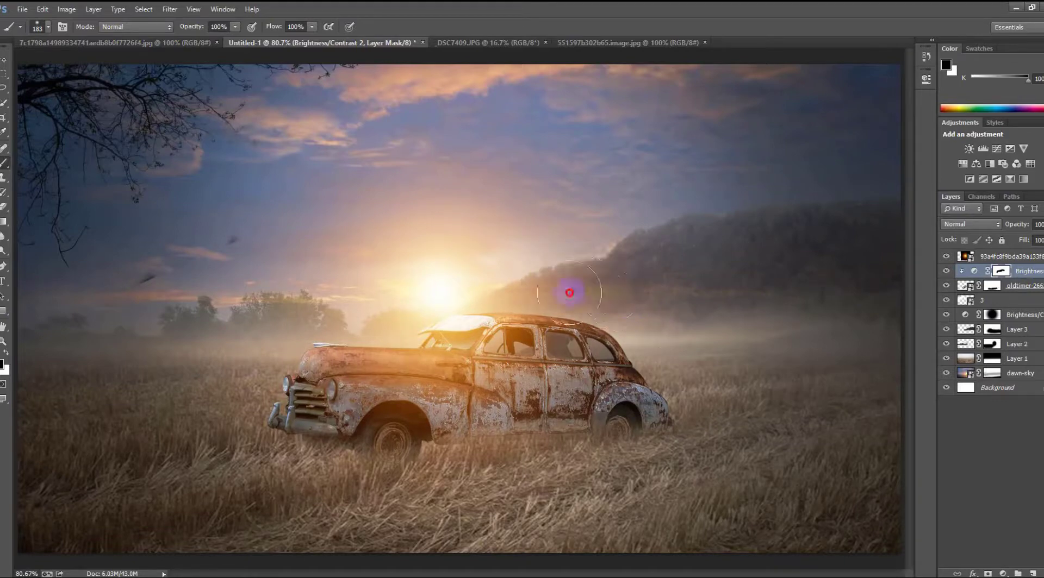
left_click_drag(569, 293, 434, 275)
Step: Paint the adjustment mask along the car's lower body, then zoom out to view the composite
left_click_drag(707, 412, 469, 412)
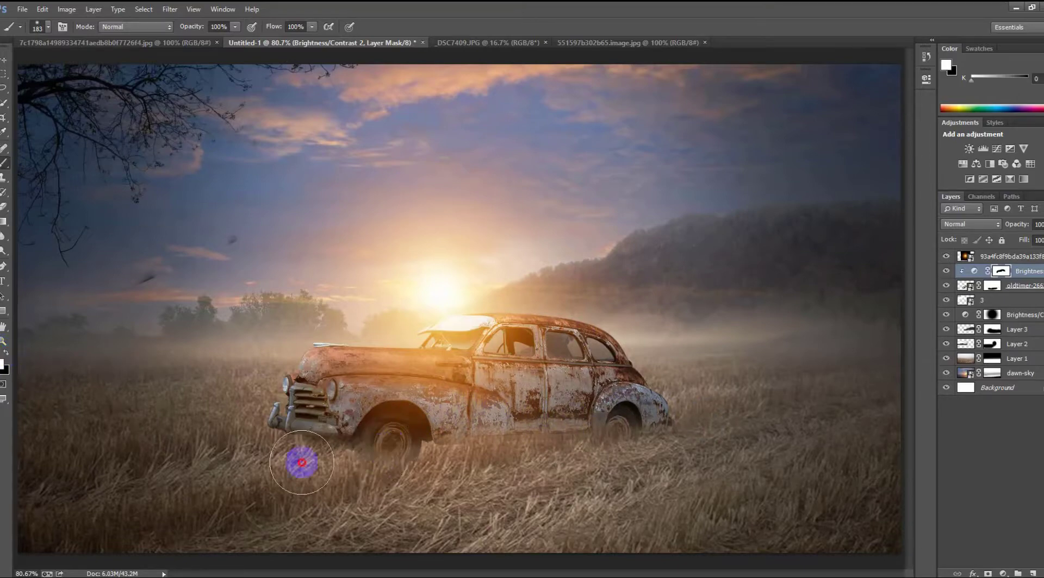
left_click_drag(469, 412, 385, 427)
key("ctrl+minus")
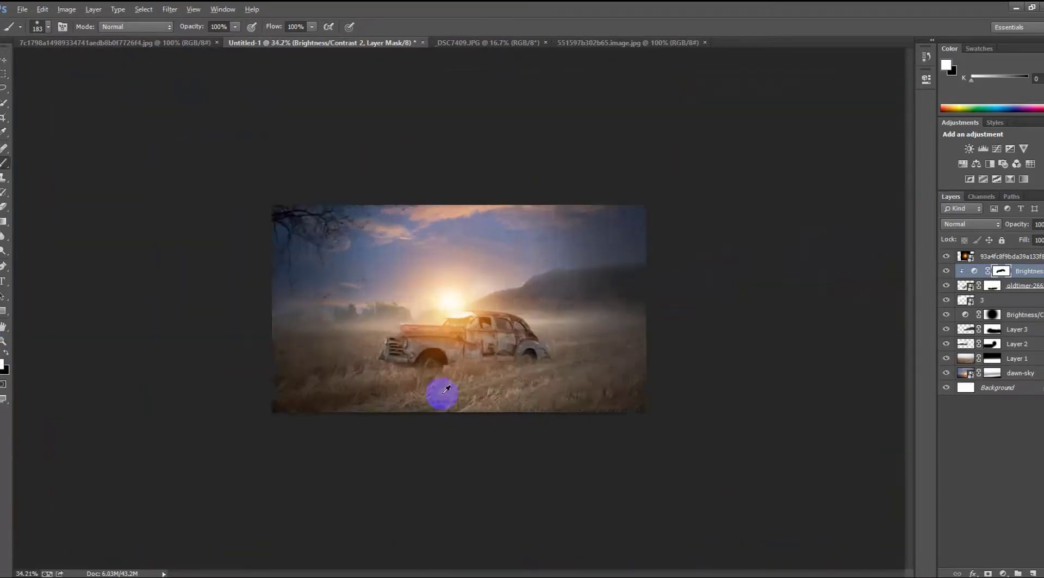
scroll(442, 365, "down", 2)
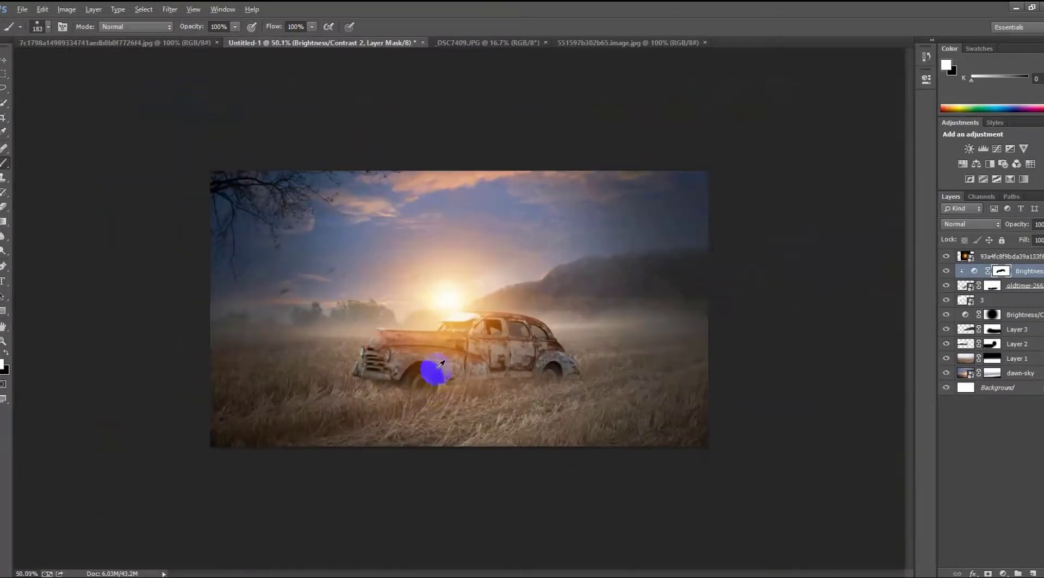
scroll(442, 366, "up", 5)
scroll(438, 386, "down", 2)
scroll(432, 405, "up", 4)
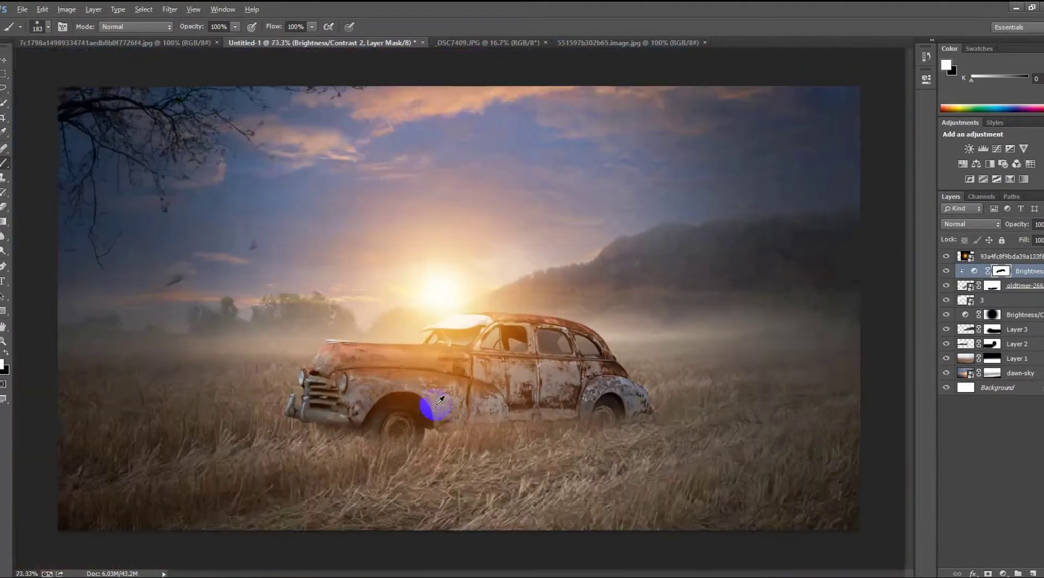
scroll(439, 397, "down", 1)
scroll(440, 396, "down", 2)
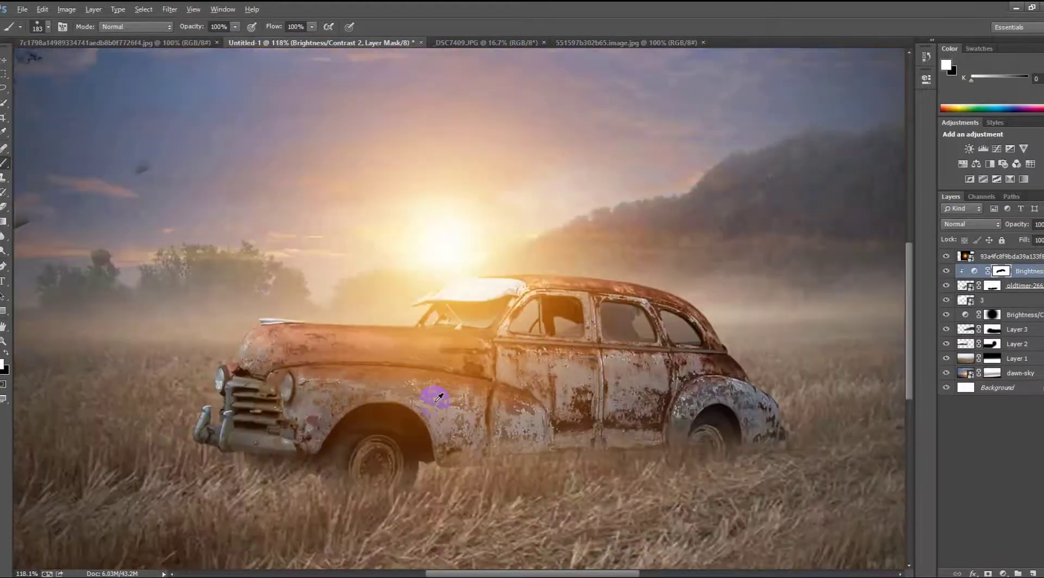
scroll(442, 395, "down", 2)
scroll(445, 392, "down", 1)
scroll(444, 393, "up", 2)
scroll(433, 459, "up", 1)
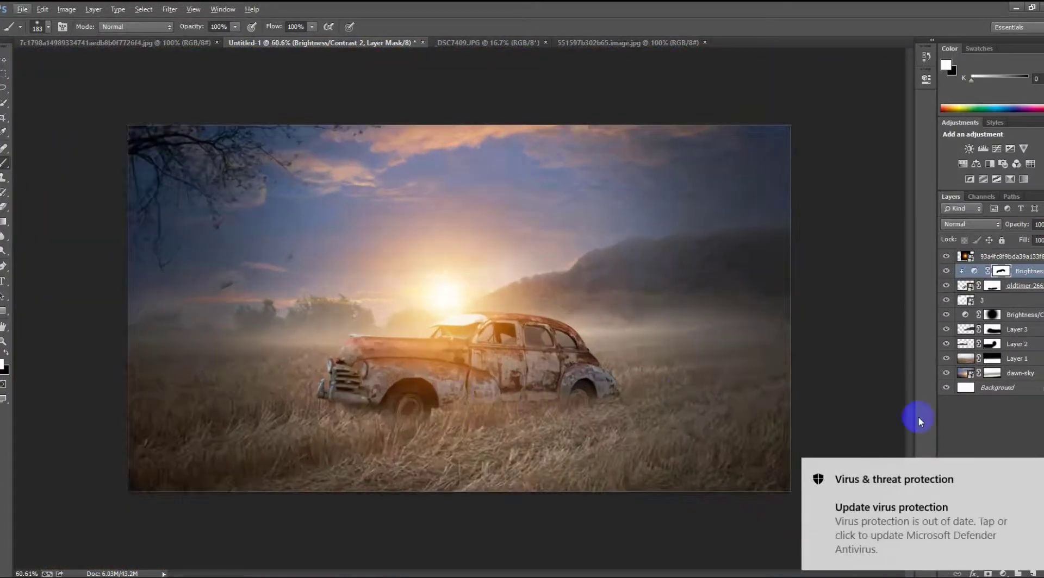
Step: Dismiss the antivirus notification and add a new empty Layer 4 above layer 3
left_click(1038, 471)
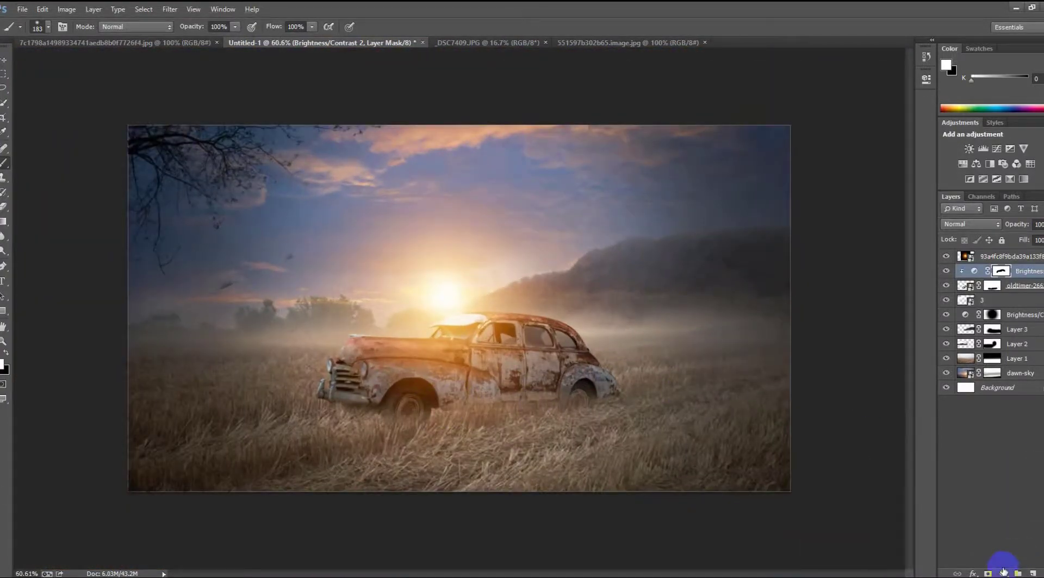
left_click(1003, 573)
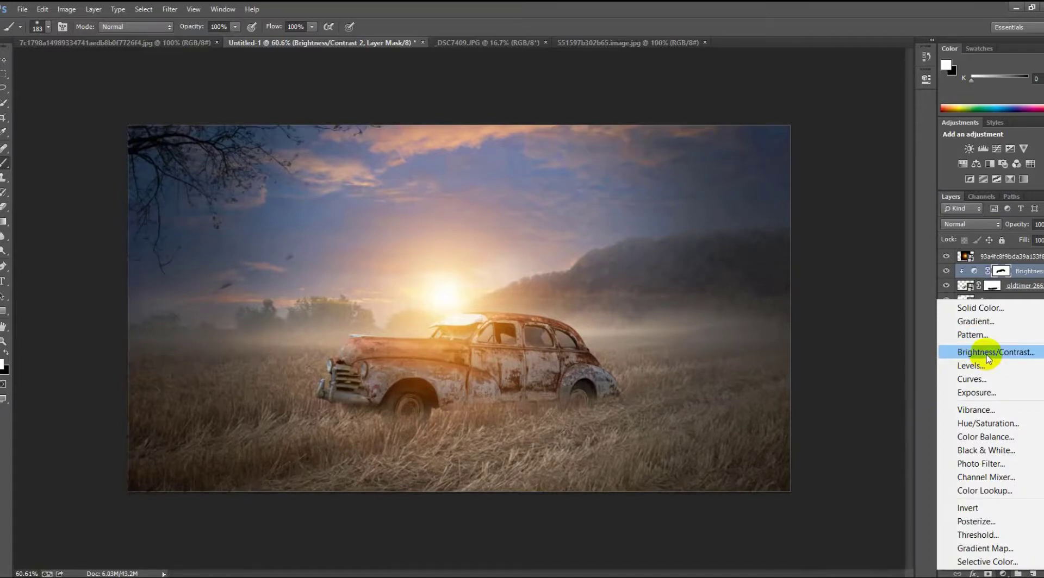
left_click(821, 27)
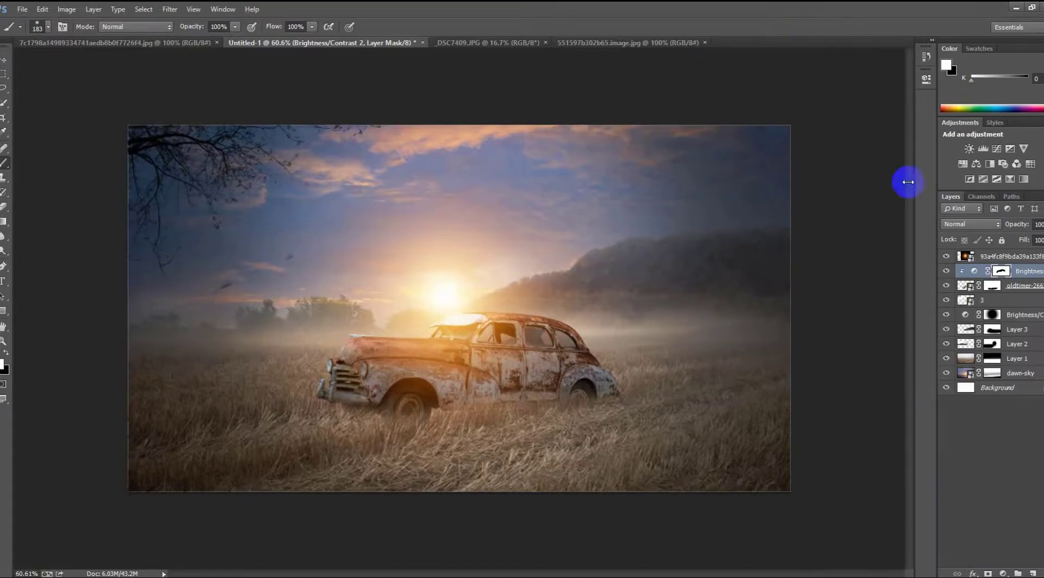
left_click(987, 303)
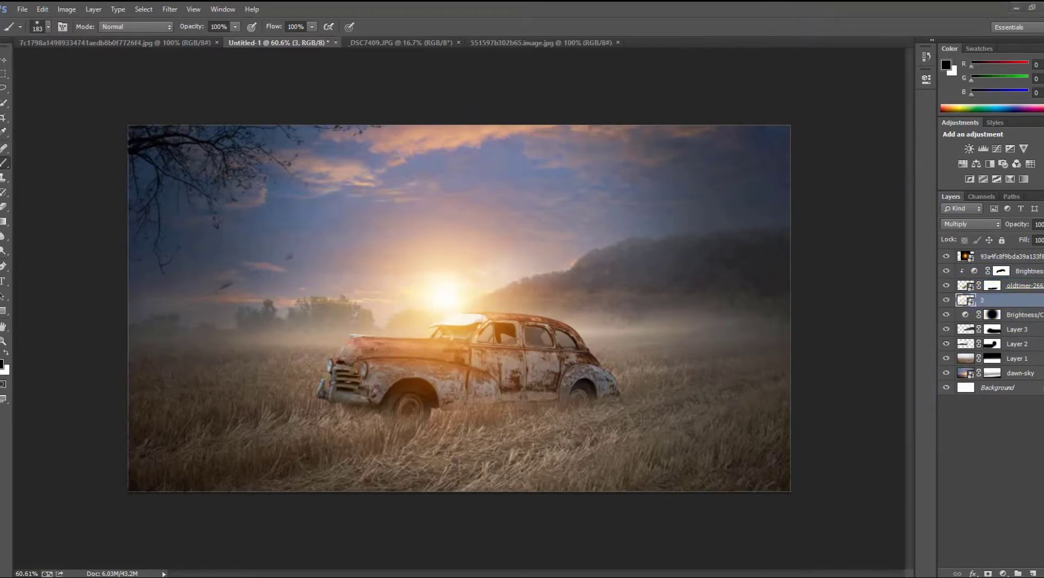
left_click(1032, 572)
Step: Paint soft black shading at 13% opacity on the grass under and in front of the car
key("ctrl+plus")
type("15")
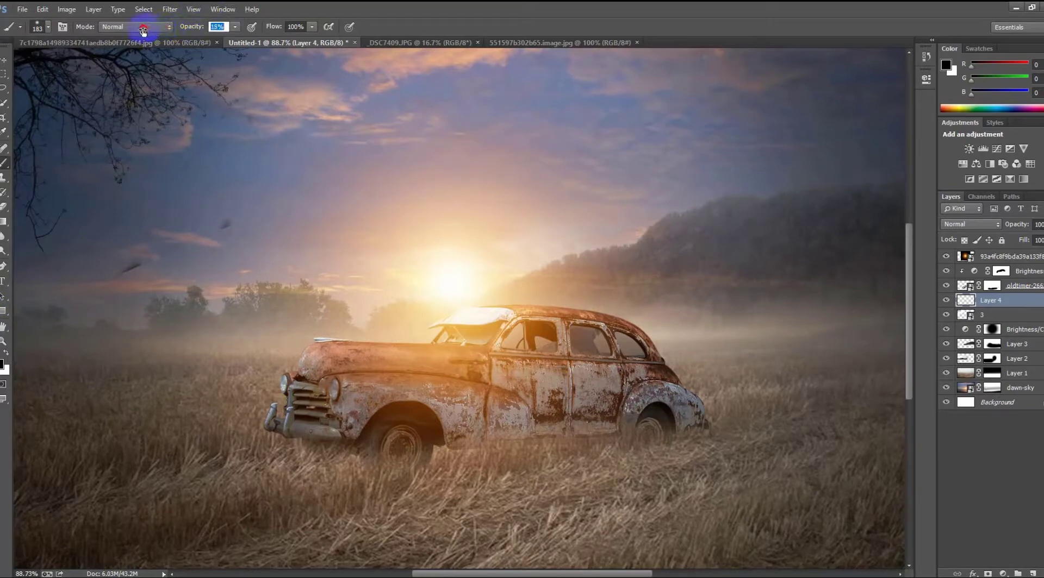
type("13")
key("Return")
scroll(350, 367, "up", 2)
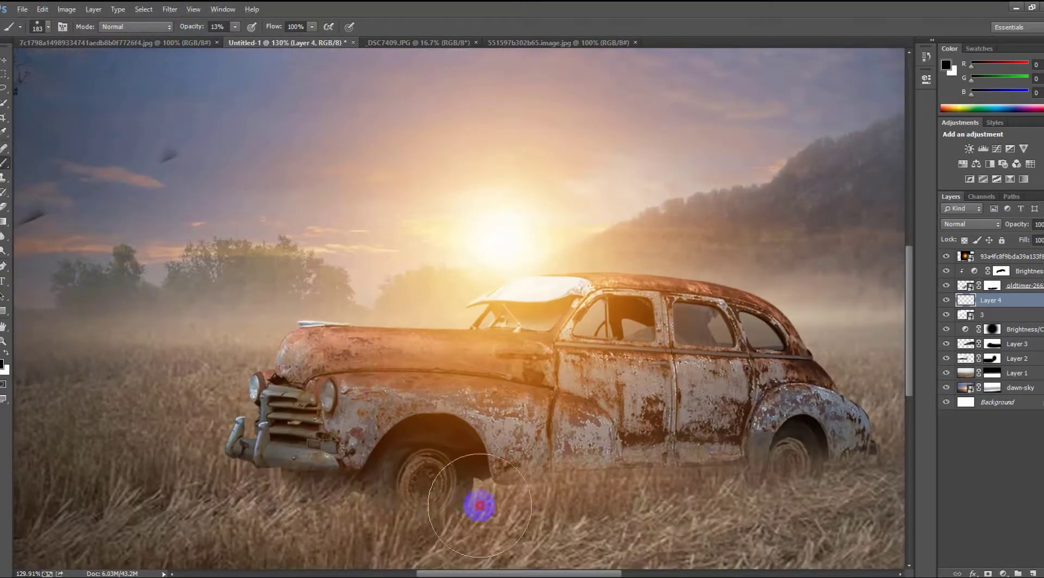
mouse_move(479, 506)
left_mouse_down()
mouse_move(834, 473)
mouse_move(473, 517)
left_mouse_up()
scroll(419, 446, "down", 2)
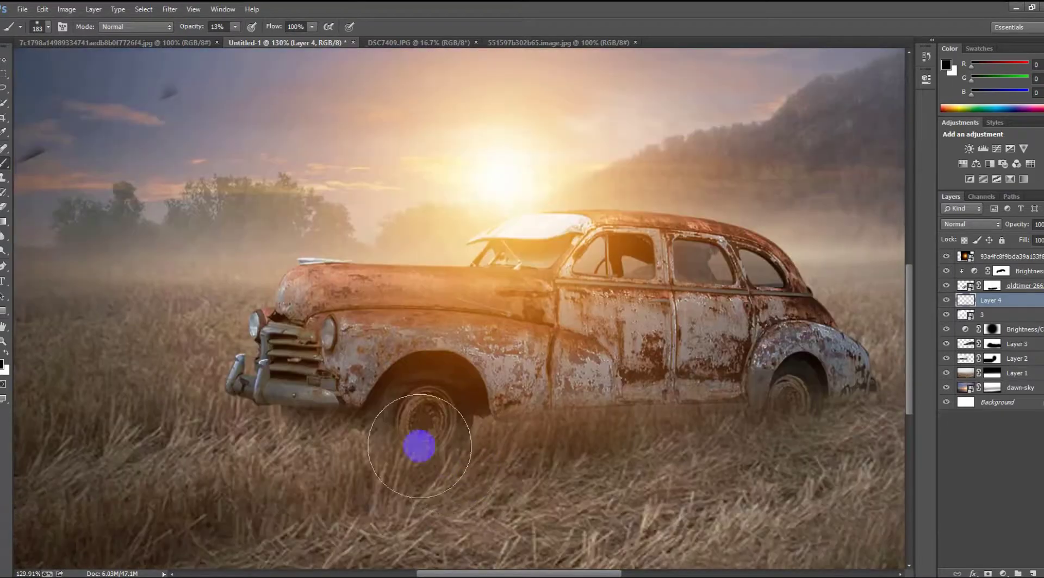
mouse_move(419, 446)
left_mouse_down()
mouse_move(282, 455)
mouse_move(205, 485)
mouse_move(281, 519)
left_mouse_up()
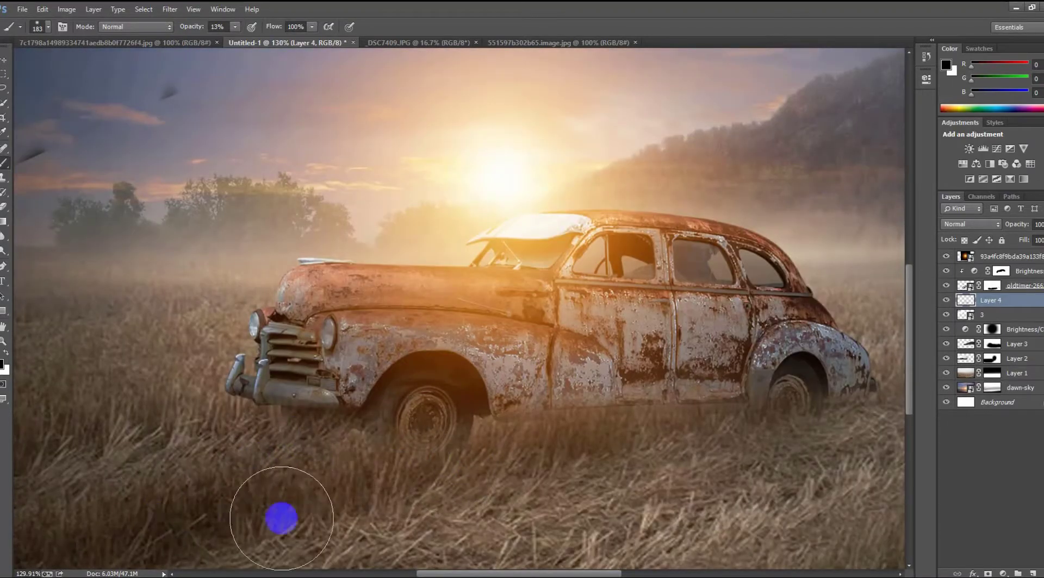
scroll(727, 457, "down", 3)
scroll(711, 457, "down", 2)
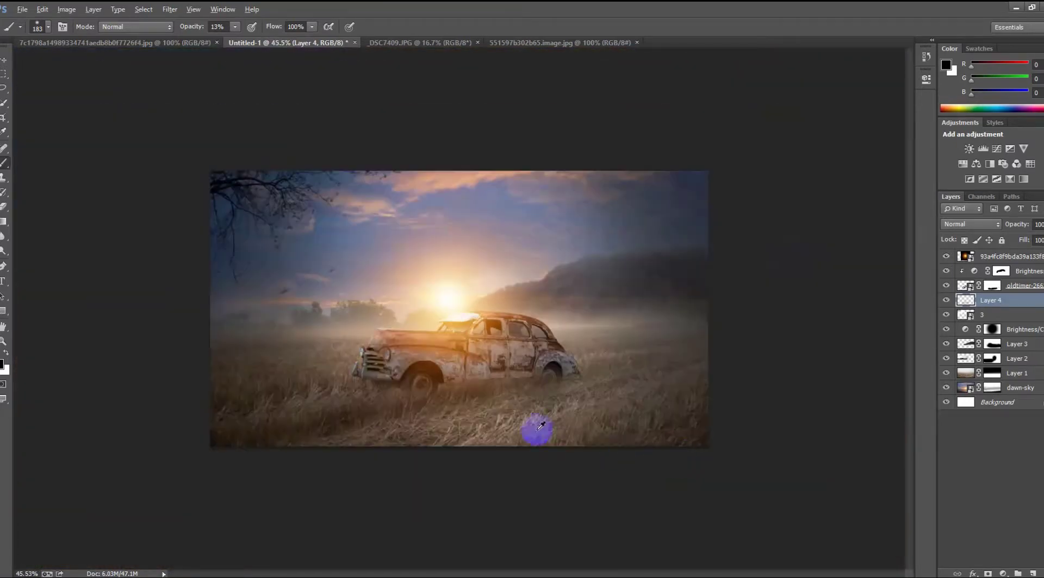
scroll(541, 427, "up", 1)
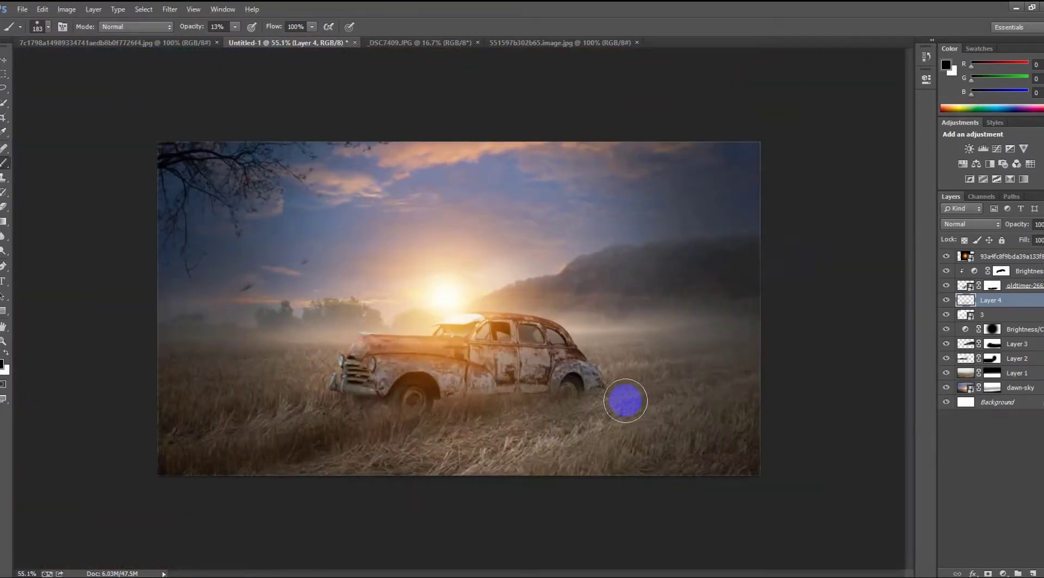
scroll(541, 411, "down", 2)
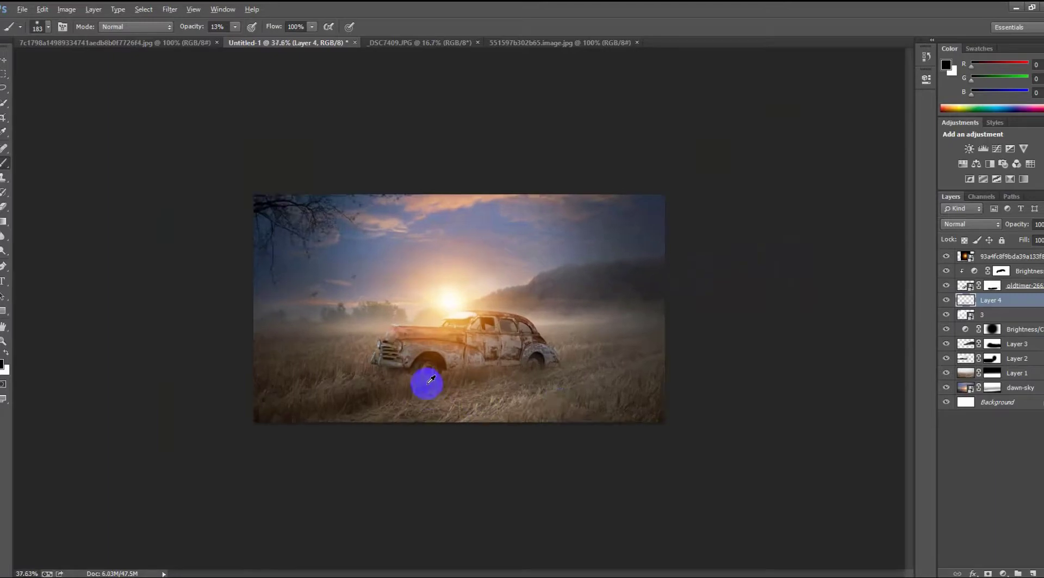
scroll(431, 380, "up", 3)
scroll(427, 386, "up", 1)
scroll(427, 386, "down", 3)
scroll(434, 380, "down", 1)
scroll(434, 380, "up", 1)
scroll(403, 387, "up", 1)
scroll(410, 390, "down", 1)
scroll(408, 387, "up", 1)
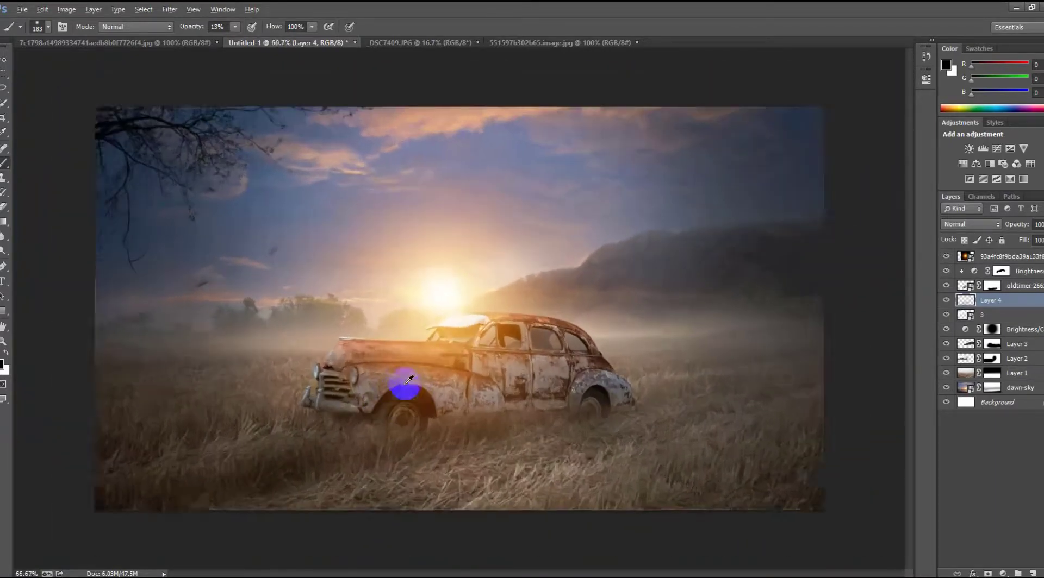
scroll(406, 379, "up", 1)
scroll(381, 413, "down", 2)
scroll(377, 417, "down", 1)
scroll(381, 414, "up", 1)
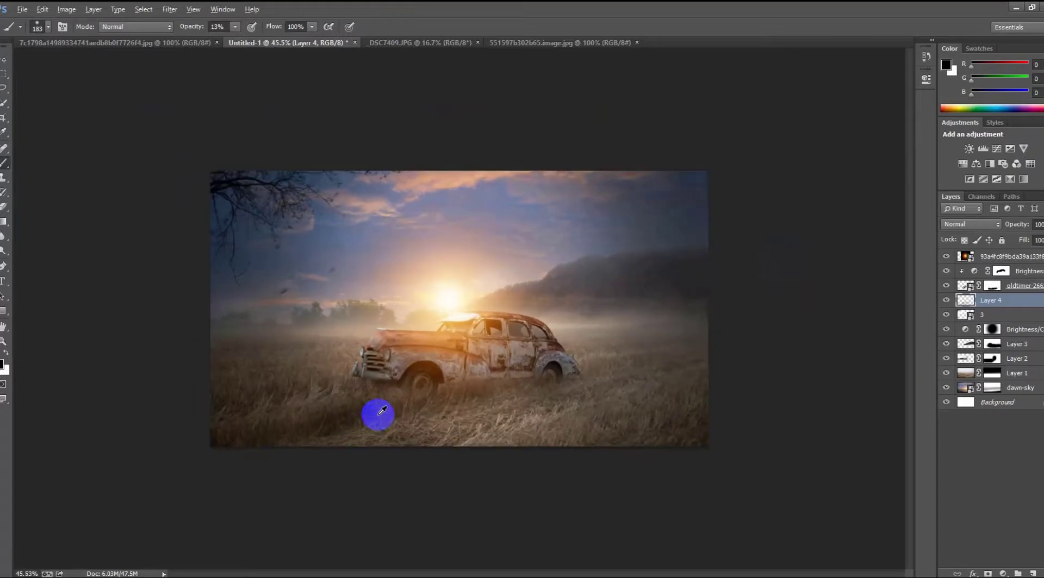
scroll(380, 412, "up", 2)
scroll(385, 408, "up", 1)
scroll(402, 399, "down", 2)
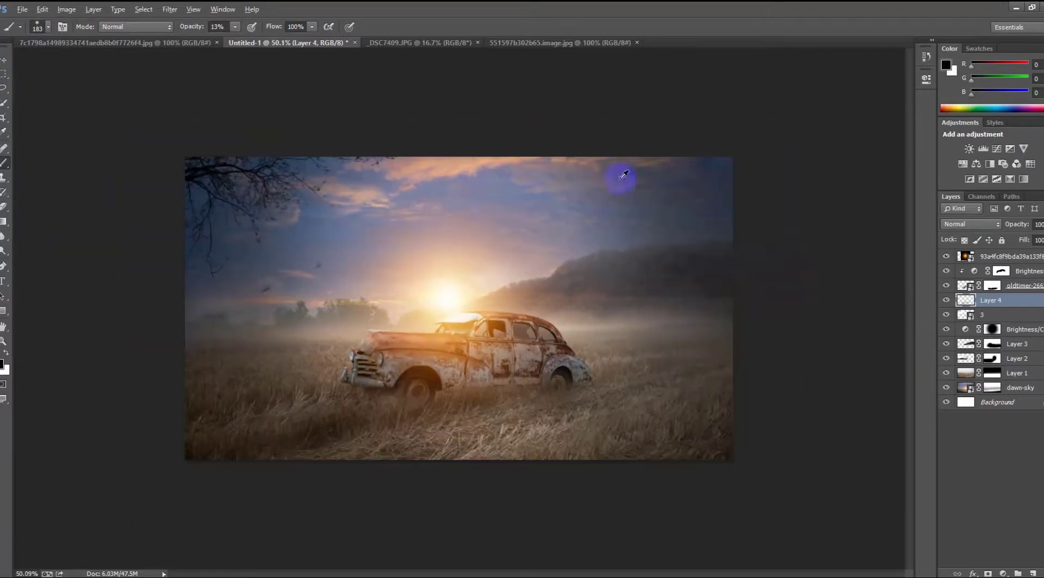
scroll(620, 179, "up", 1)
scroll(558, 207, "up", 1)
Step: Move the deer layer to the top, shrink the deer and place it in the grass left of the car
key("Return")
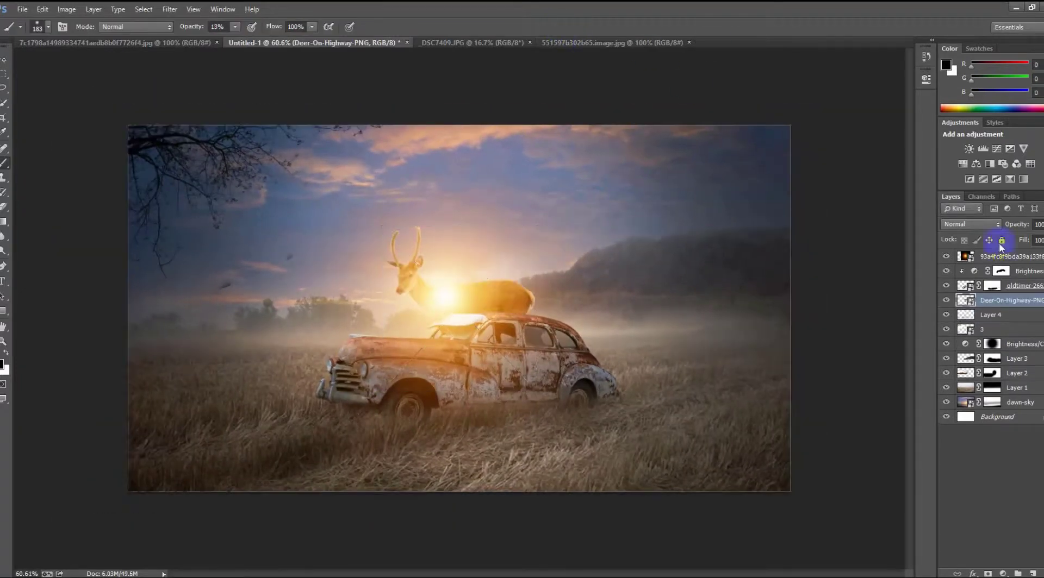
key("ctrl+shift+bracketright")
key("v")
mouse_move(451, 272)
left_mouse_down()
mouse_move(344, 368)
mouse_move(660, 363)
left_mouse_up()
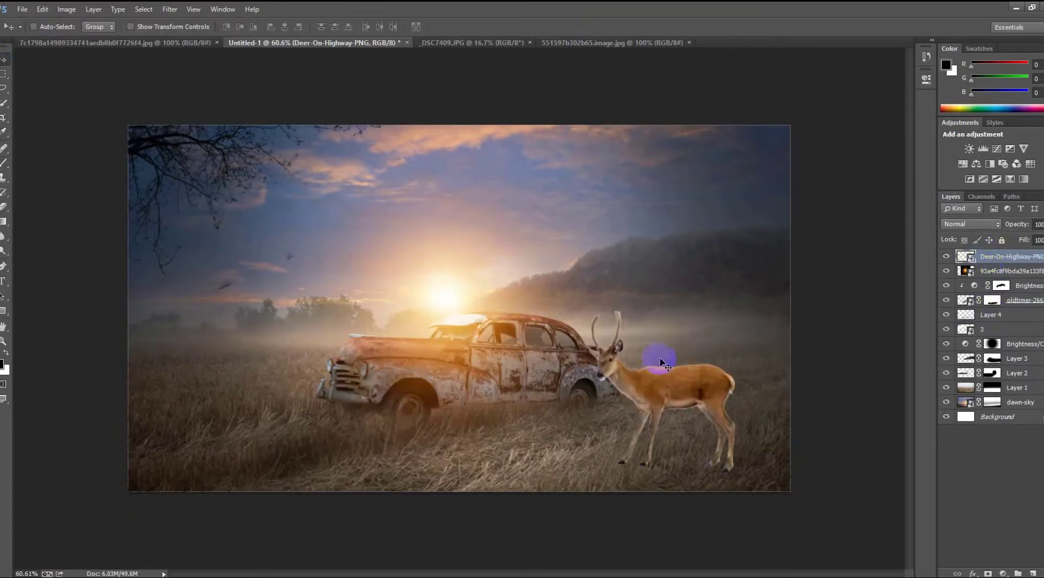
key("ctrl+t")
mouse_move(725, 319)
left_mouse_down()
mouse_move(710, 350)
mouse_move(251, 356)
left_mouse_up()
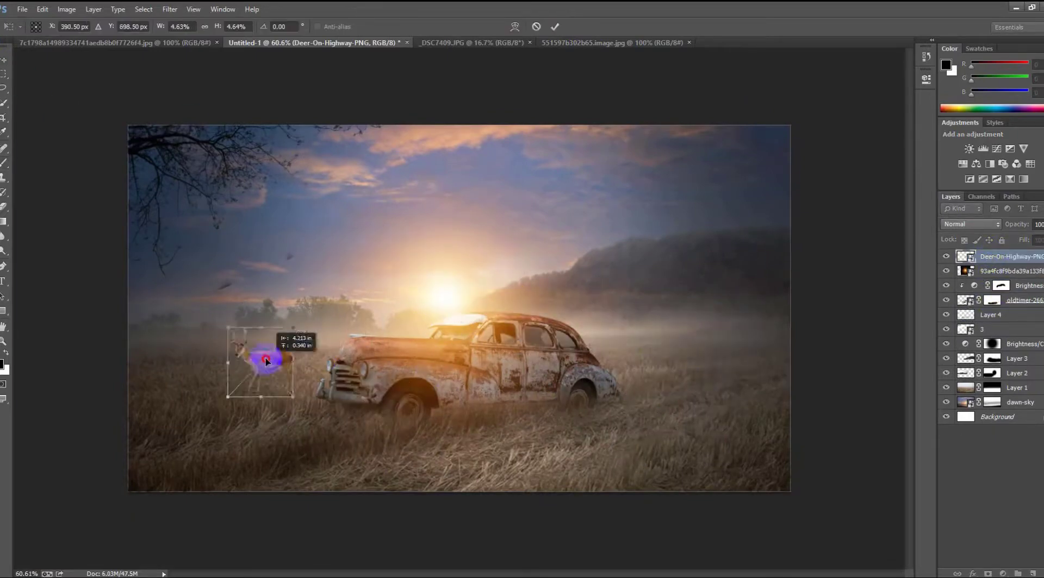
left_click(555, 29)
Step: Mask the deer, fading and hiding its legs behind the grass with gradient and brush
left_click(988, 574)
key("g")
left_click_drag(151, 362, 163, 422)
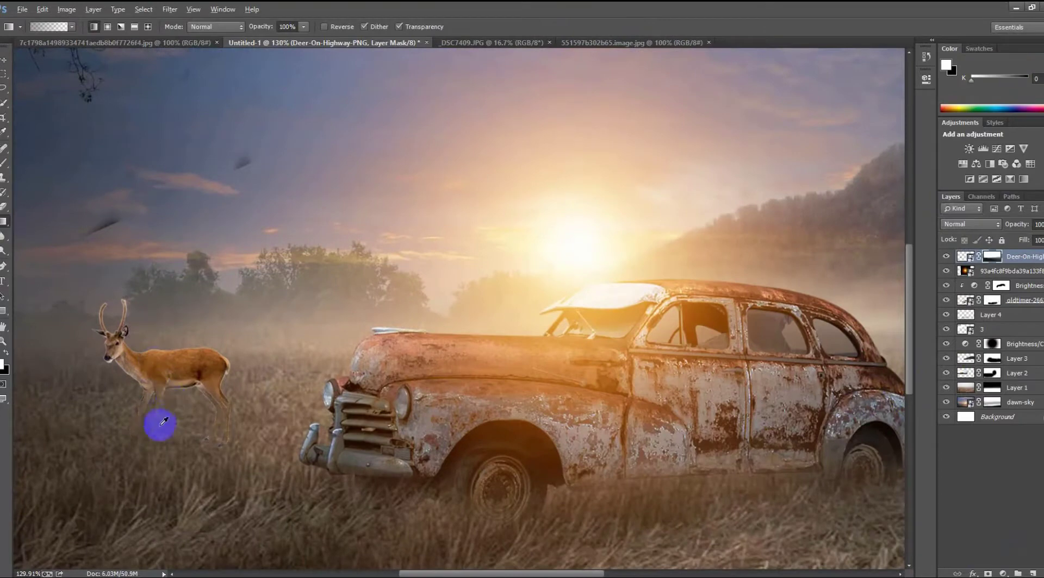
key("b")
left_click(5, 352)
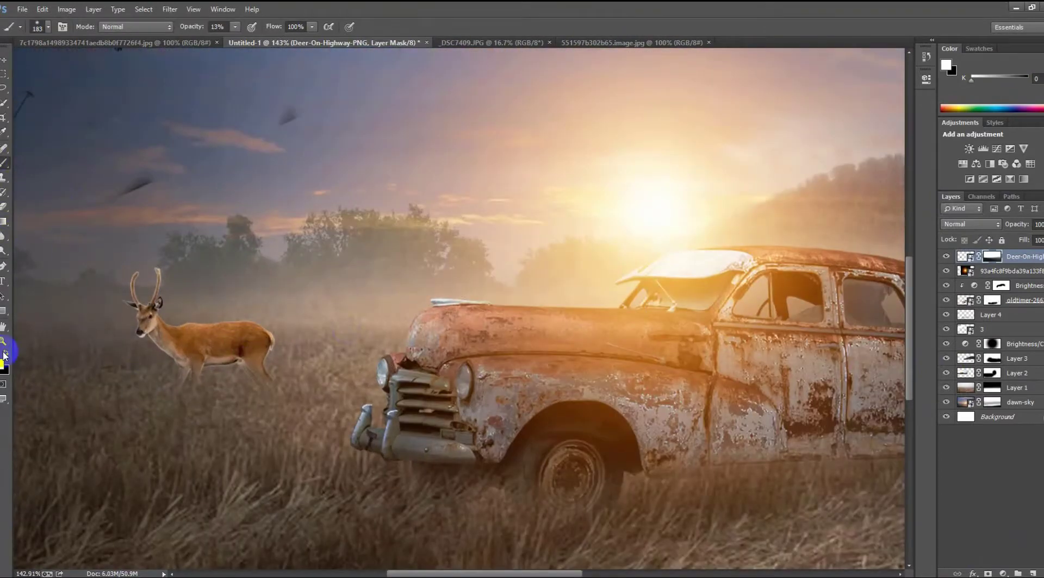
left_click(234, 343)
left_click_drag(207, 365, 109, 354)
key("0")
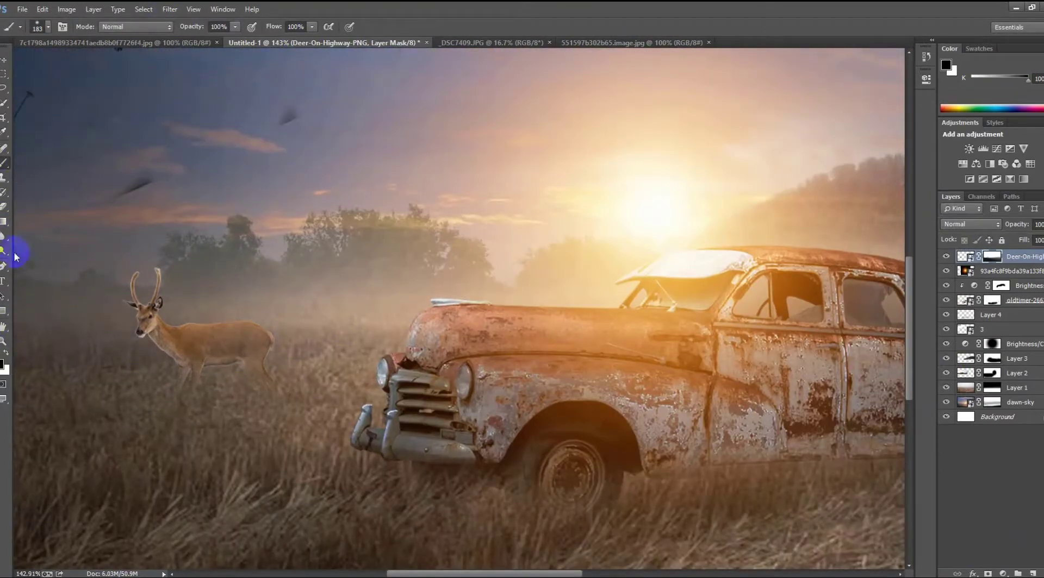
key("x")
left_click_drag(197, 327, 234, 345)
scroll(197, 350, "down", 3)
scroll(197, 350, "down", 2)
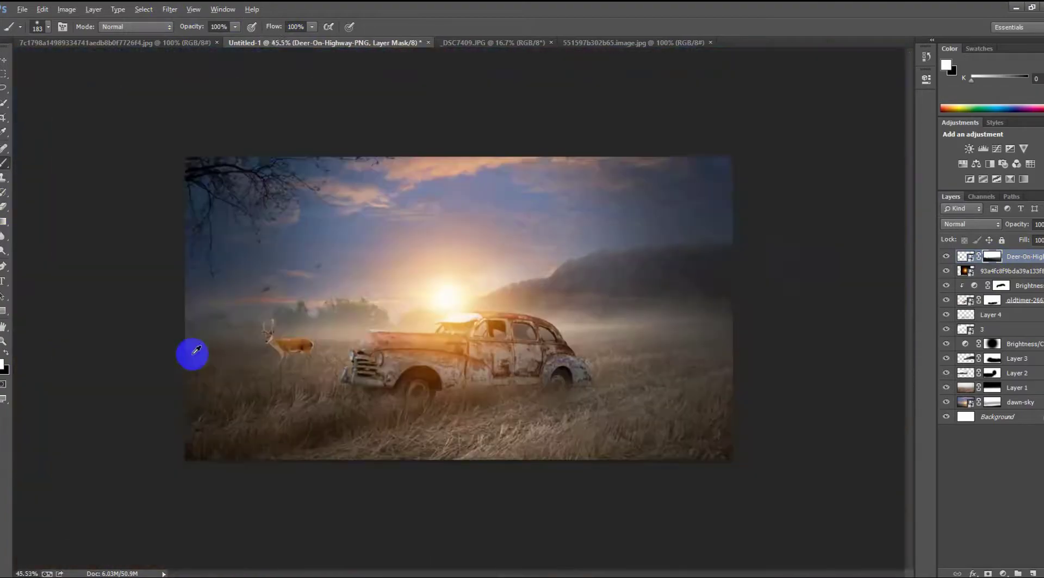
scroll(196, 351, "up", 3)
scroll(197, 351, "up", 2)
Step: Add a clipped Brightness/Contrast (-150 brightness, -50 contrast) to the deer and softly paint its mask at 19%
left_click(968, 148)
left_click_drag(827, 135, 762, 134)
left_click_drag(830, 158, 762, 159)
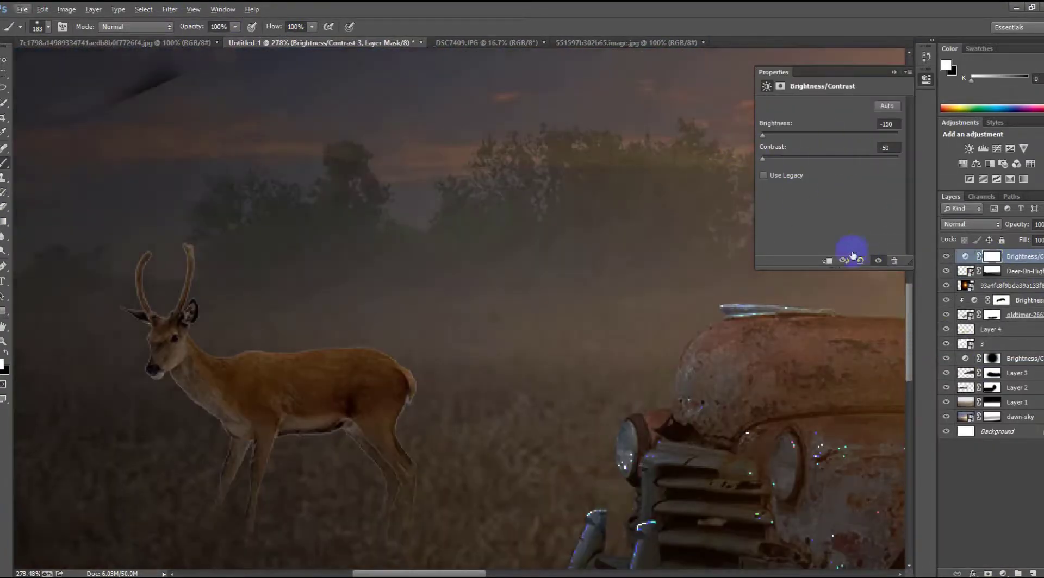
left_click(827, 261)
key("x")
mouse_move(366, 356)
left_mouse_down()
mouse_move(214, 205)
mouse_move(299, 251)
left_mouse_up()
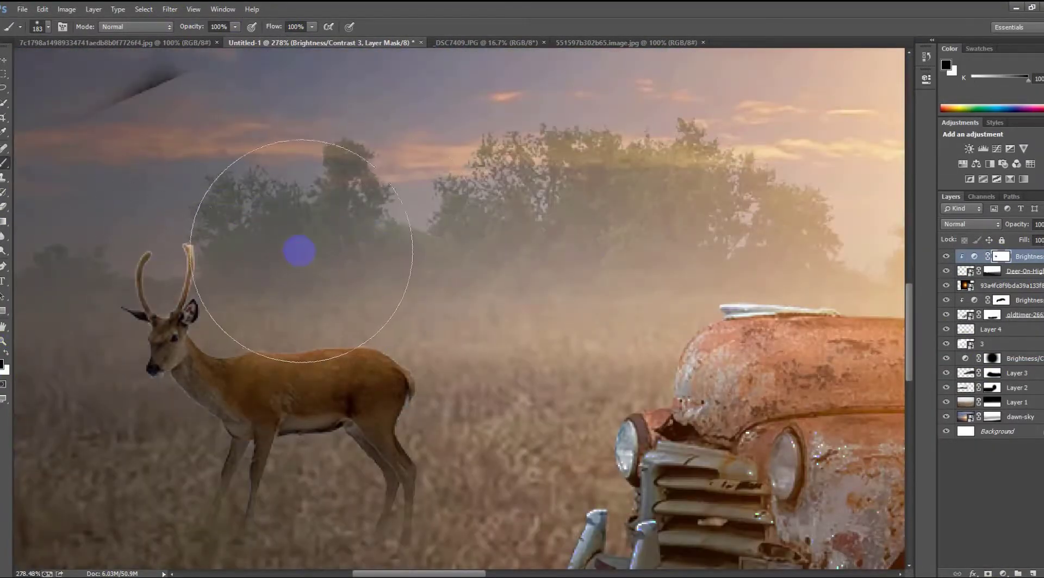
key("ctrl+z")
left_click_drag(191, 27, 174, 26)
left_click_drag(261, 296, 506, 245)
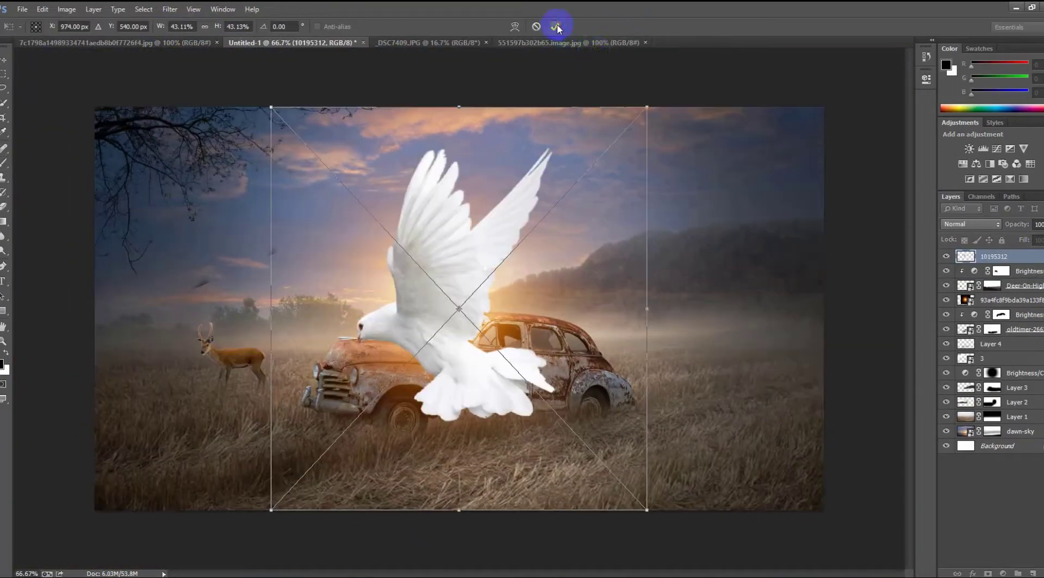
Step: Commit the pasted dove and move its layer beneath the sun glow
left_click(555, 26)
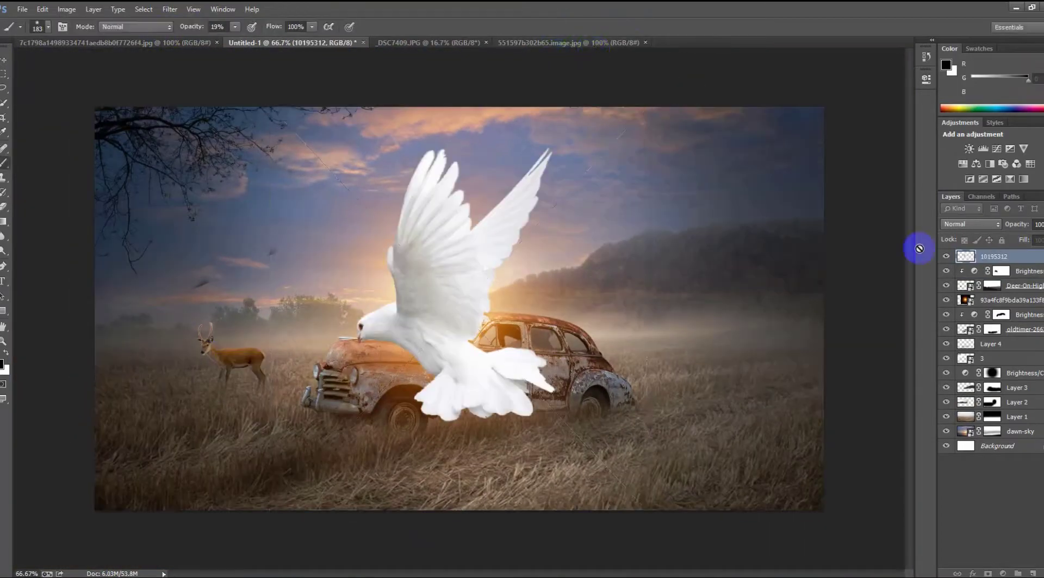
mouse_move(1013, 259)
left_mouse_down()
mouse_move(1013, 302)
mouse_move(1012, 294)
left_mouse_up()
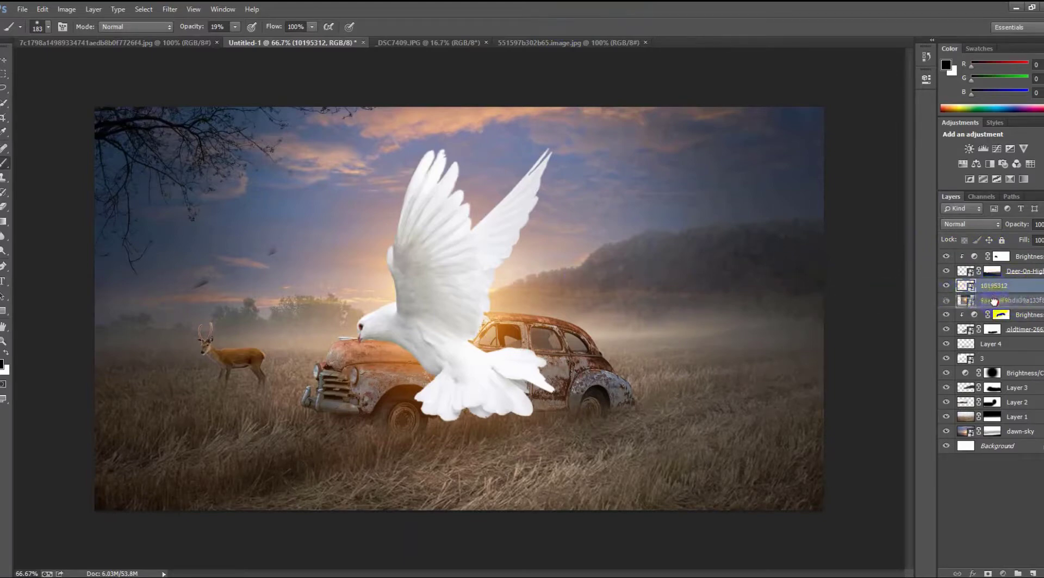
left_click_drag(993, 306, 994, 311)
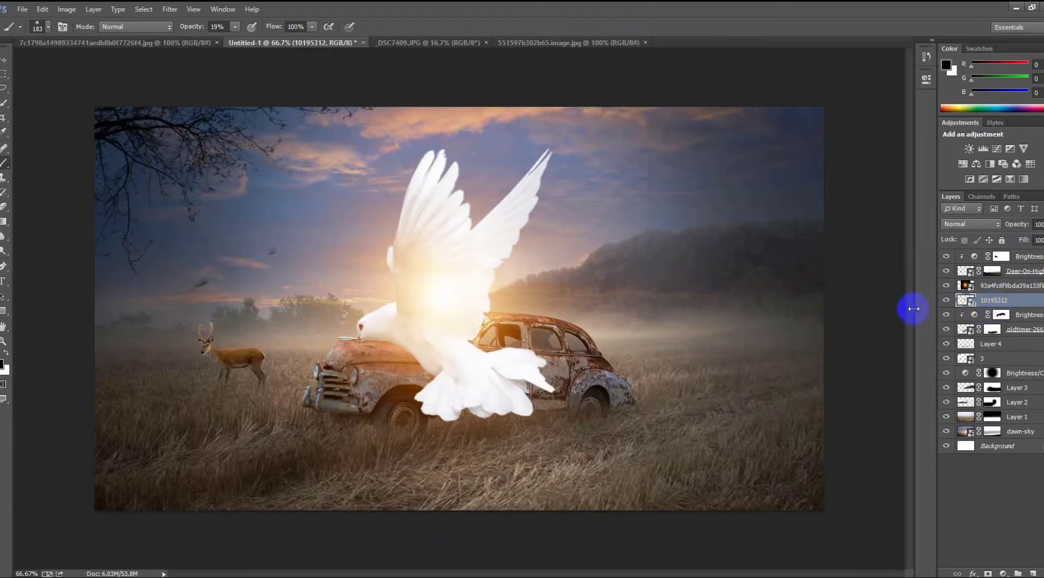
Step: Scale the dove to about 10.5% and place it just above the sun
key("ctrl+t")
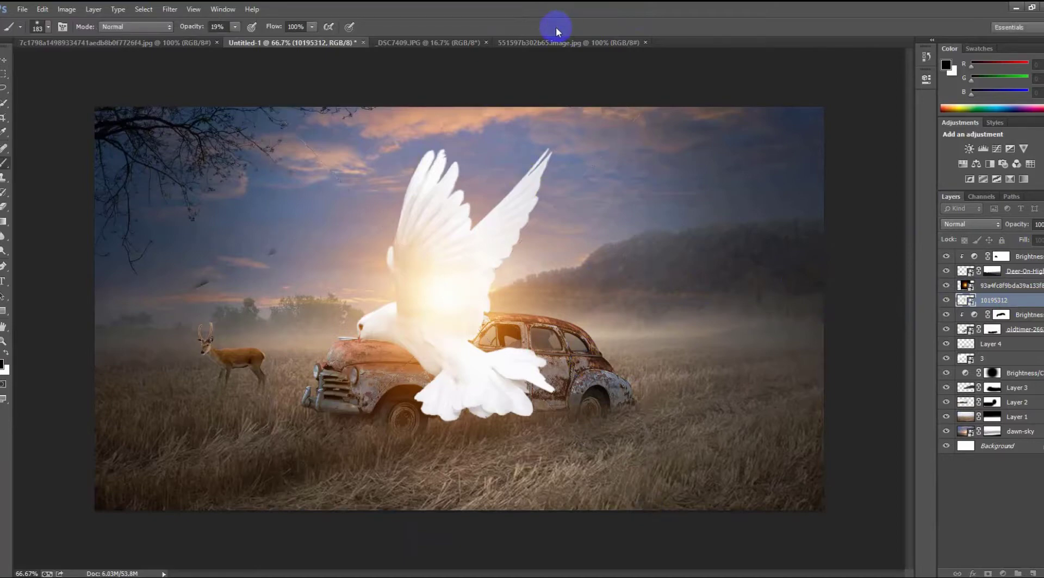
key("ctrl+z")
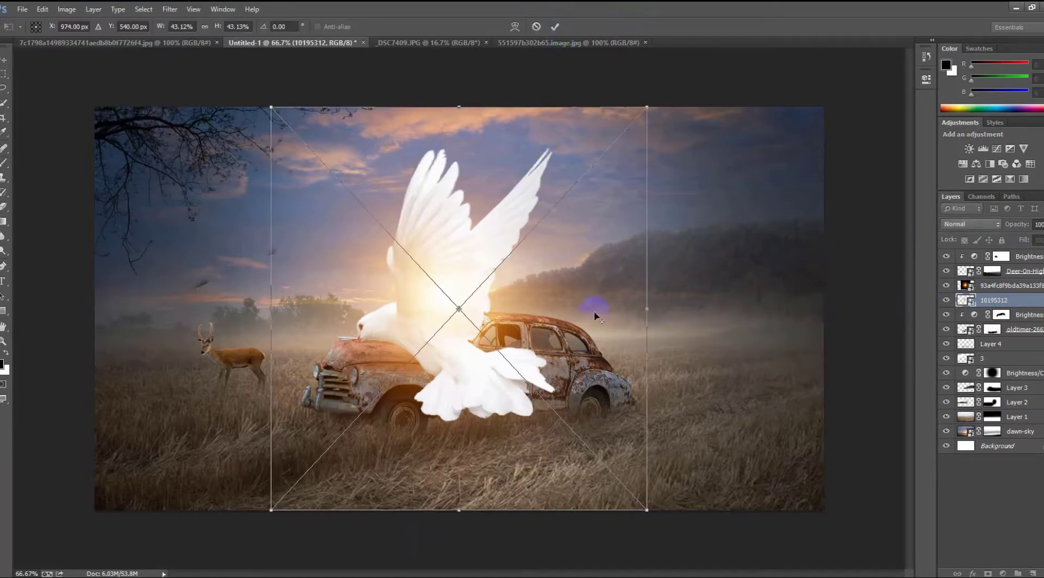
left_click_drag(647, 510, 486, 326)
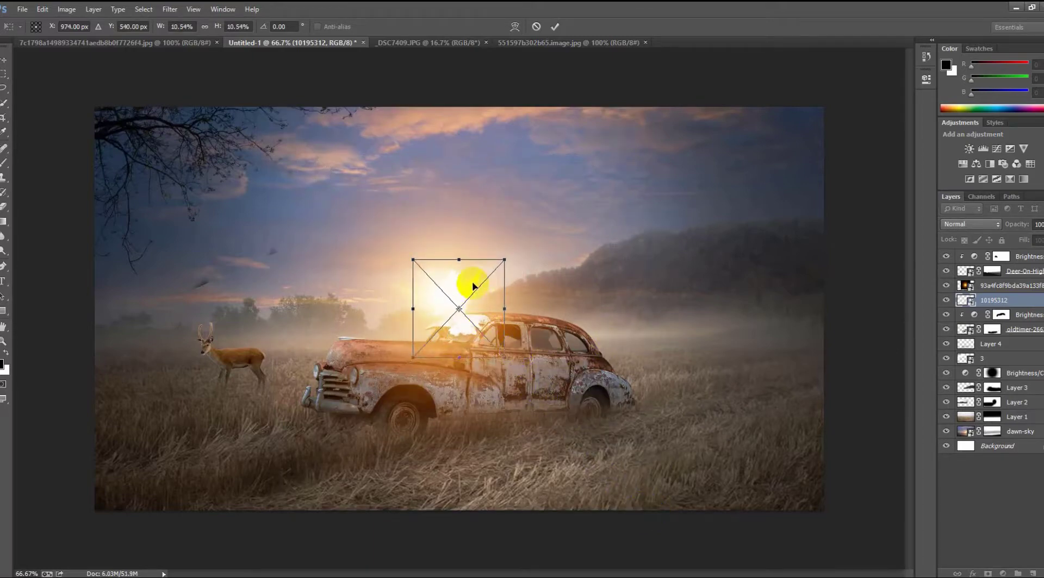
left_click_drag(473, 286, 419, 231)
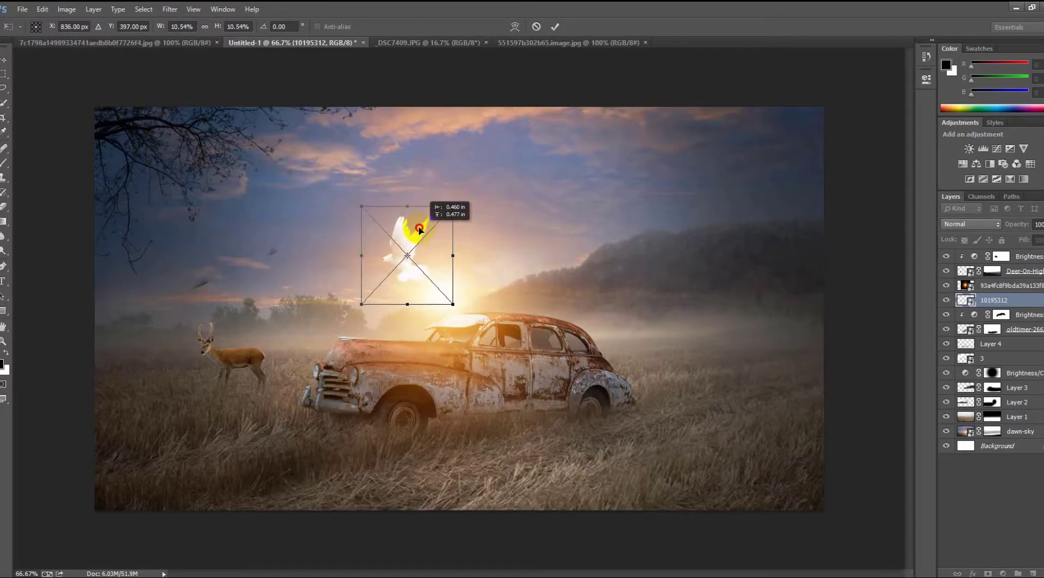
left_click(554, 28)
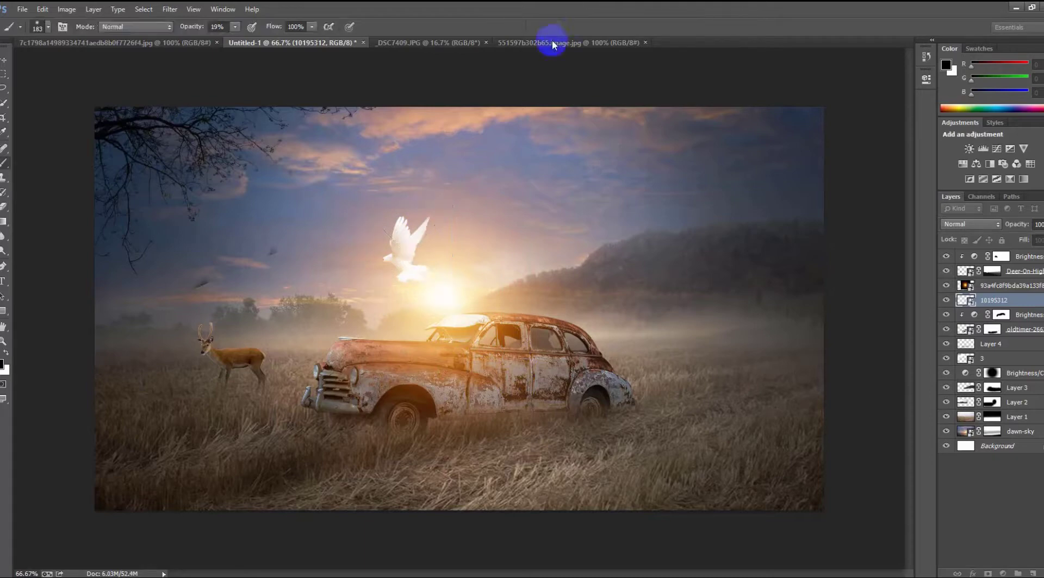
key("b")
scroll(457, 271, "up", 2)
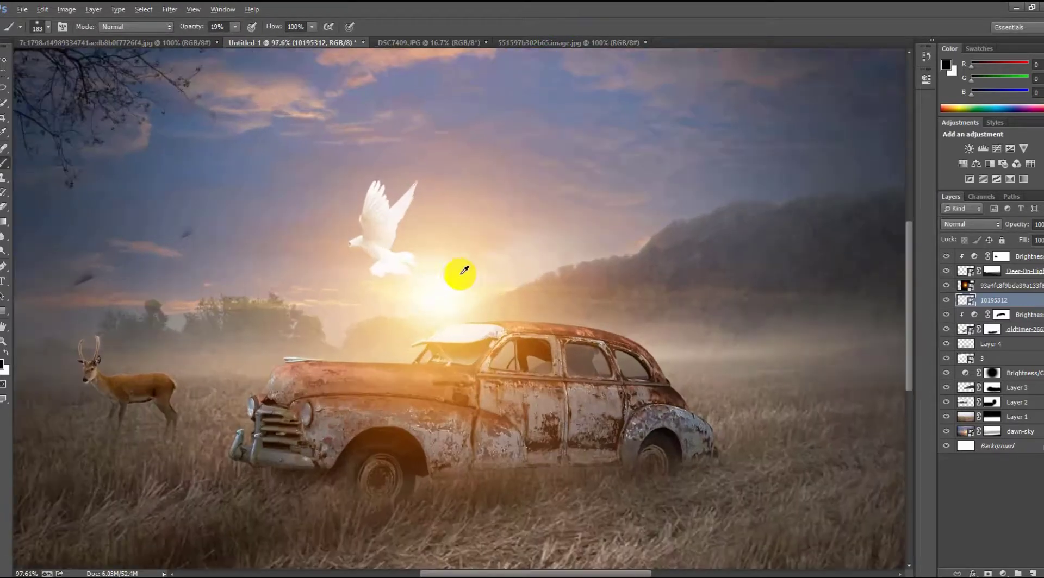
scroll(459, 272, "down", 3)
scroll(462, 271, "up", 1)
scroll(467, 271, "down", 1)
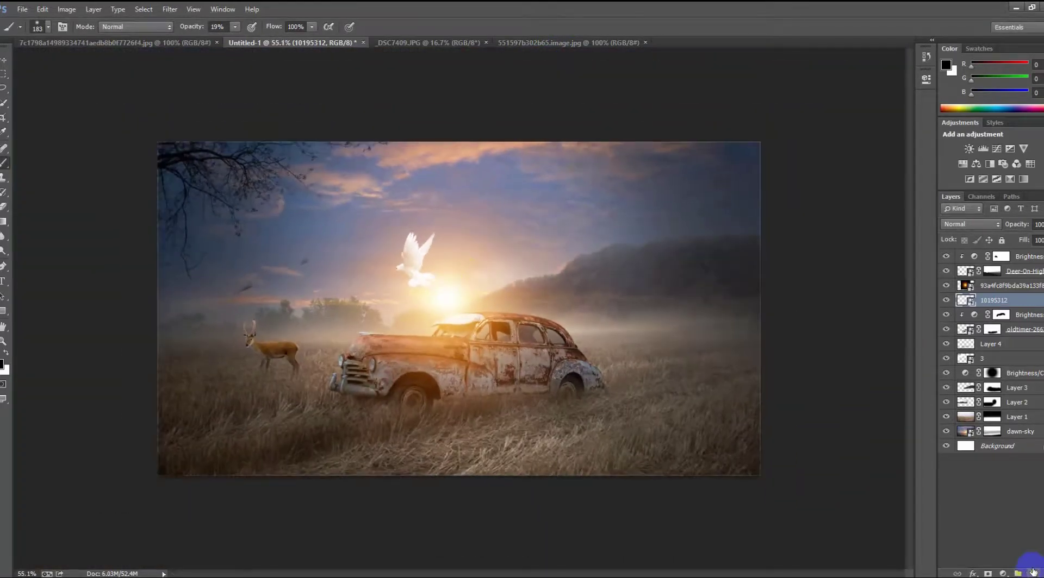
Step: Add a Color Balance adjustment with midtones at -66, -48 and -23, then select the top layer
left_click(1003, 574)
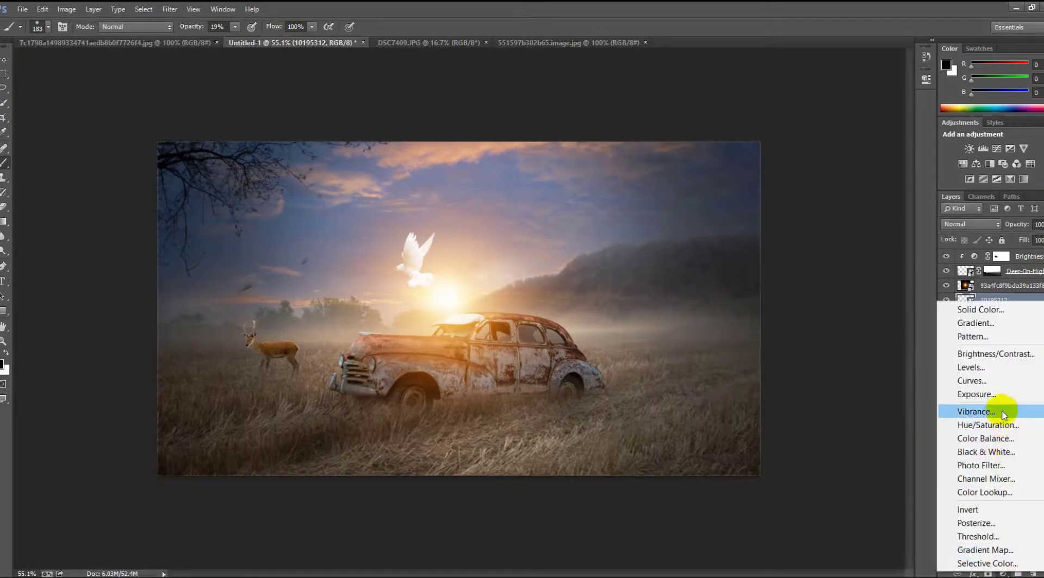
left_click(998, 438)
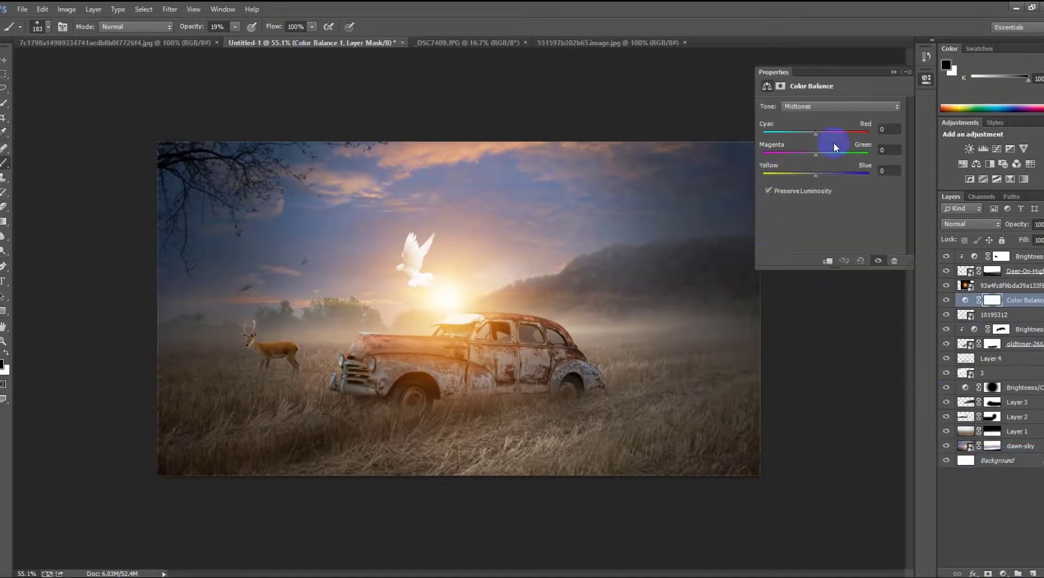
left_click_drag(817, 130, 811, 135)
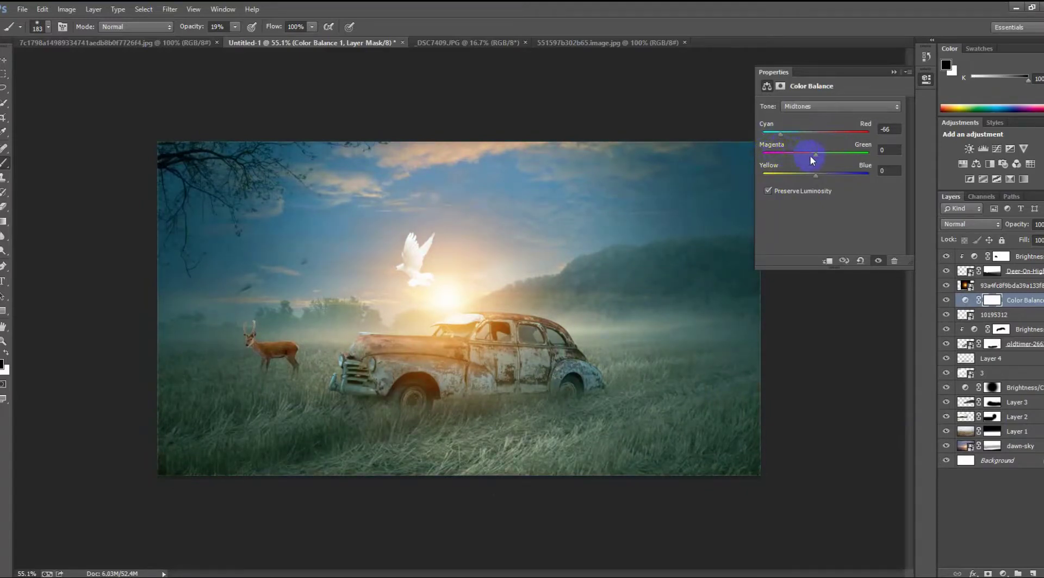
left_click_drag(815, 155, 790, 156)
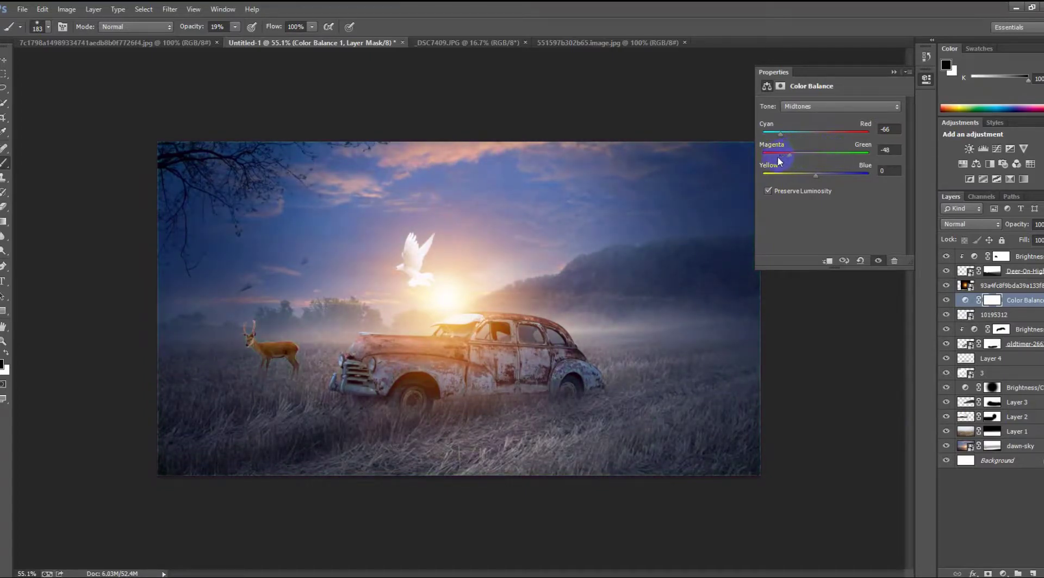
left_click_drag(821, 171, 797, 173)
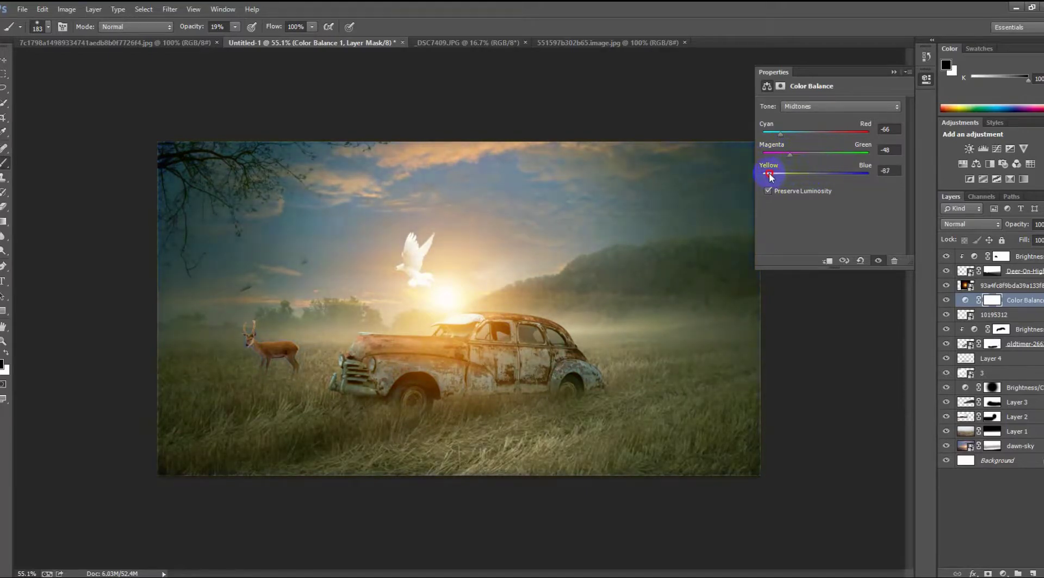
left_click_drag(770, 178, 804, 179)
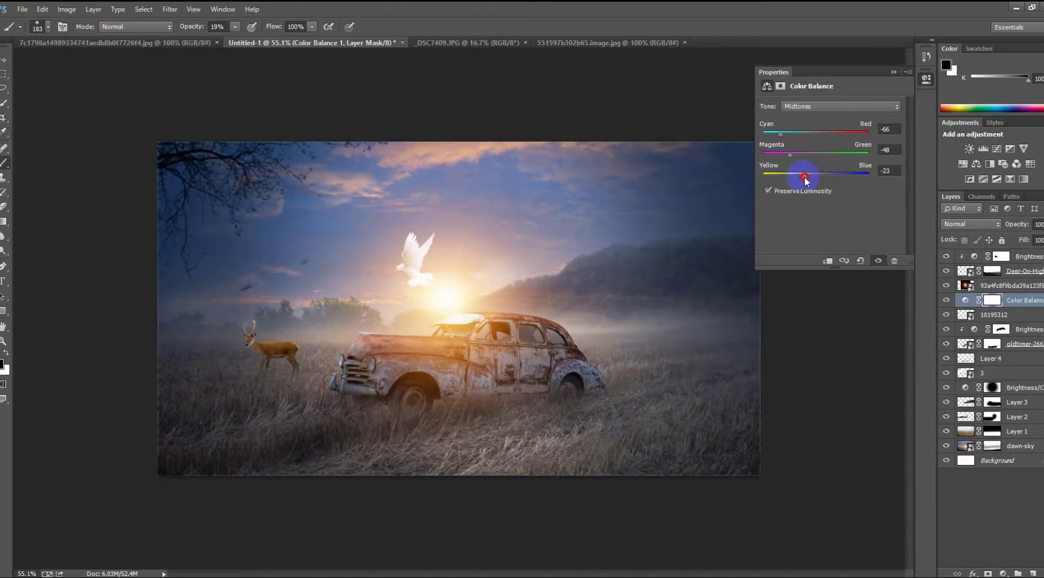
left_click(896, 72)
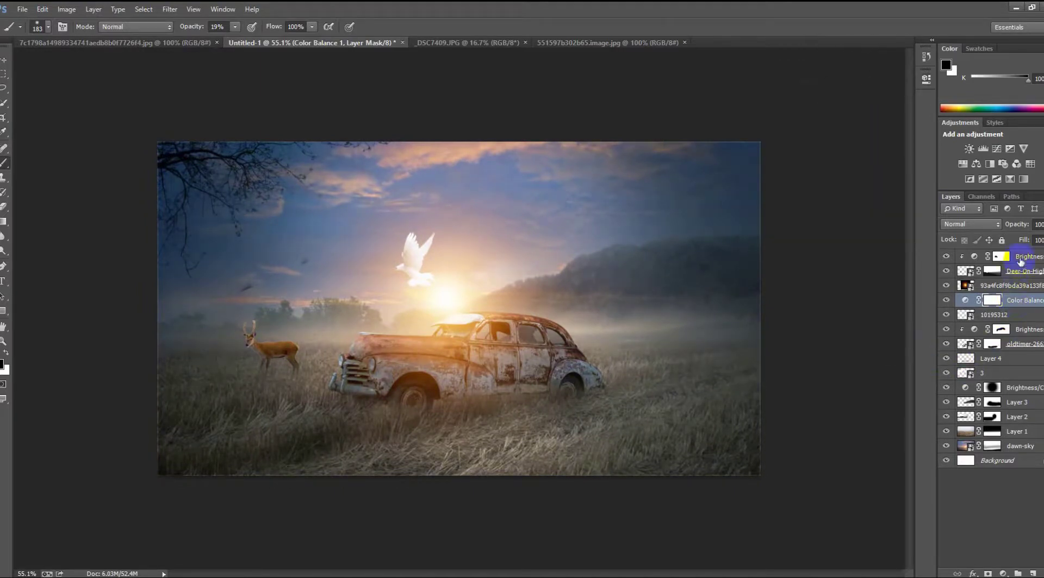
left_click(1020, 261)
Step: Add a new top layer and fill it with a merged copy using Apply Image
left_click(1033, 574)
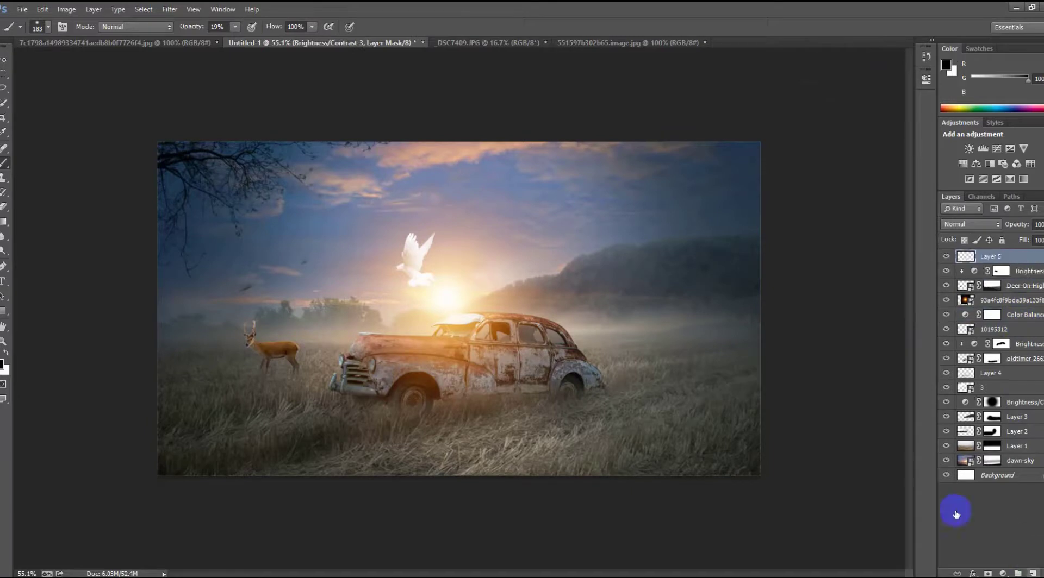
left_click(66, 9)
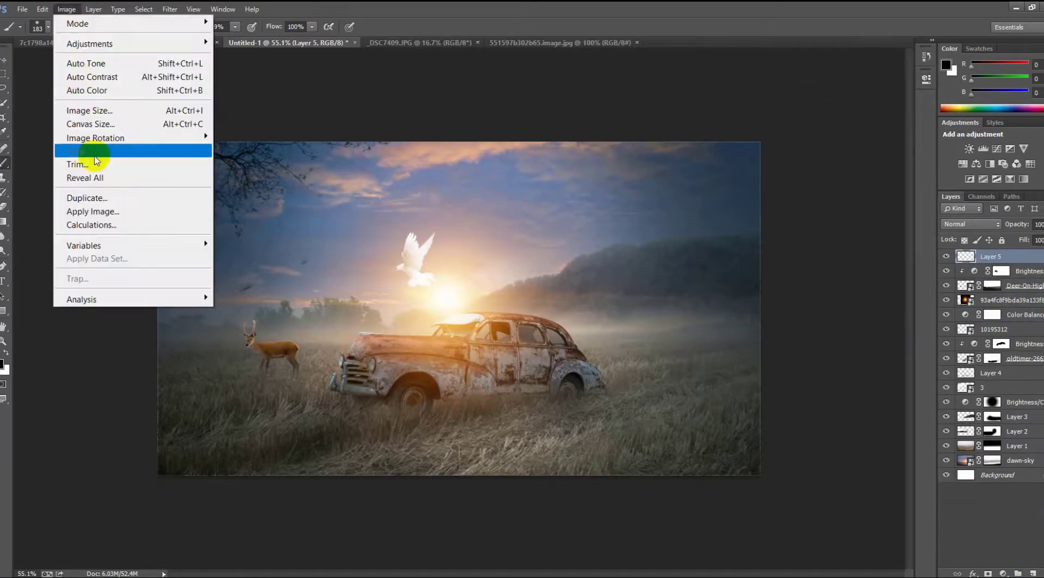
left_click(104, 212)
left_click(625, 179)
key("b")
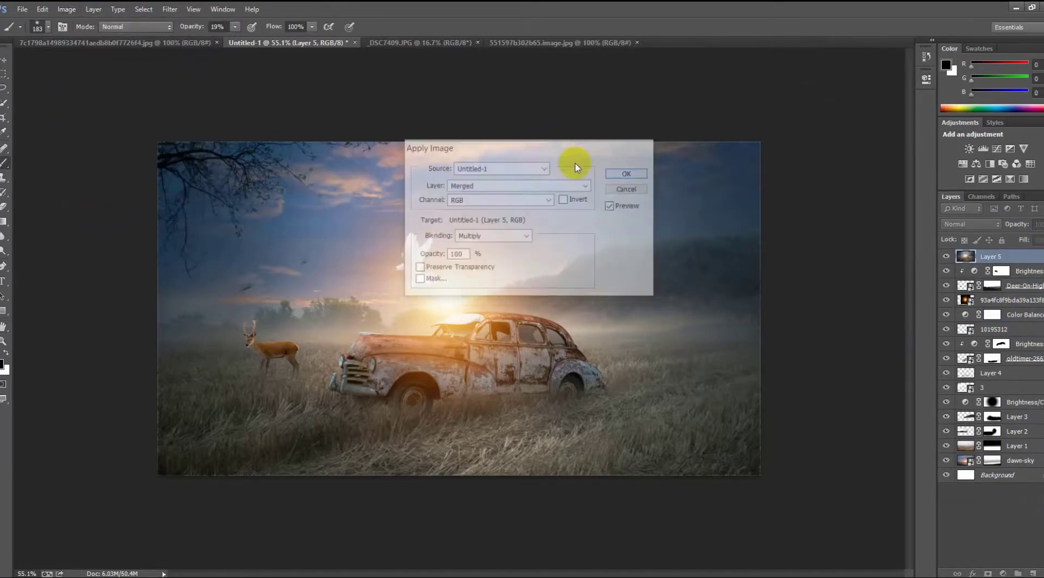
Step: Grade the layer in Camera Raw: warmer, exposure -0.40, contrast +21, shadows -31, edge vignette
left_click(170, 9)
left_click(195, 91)
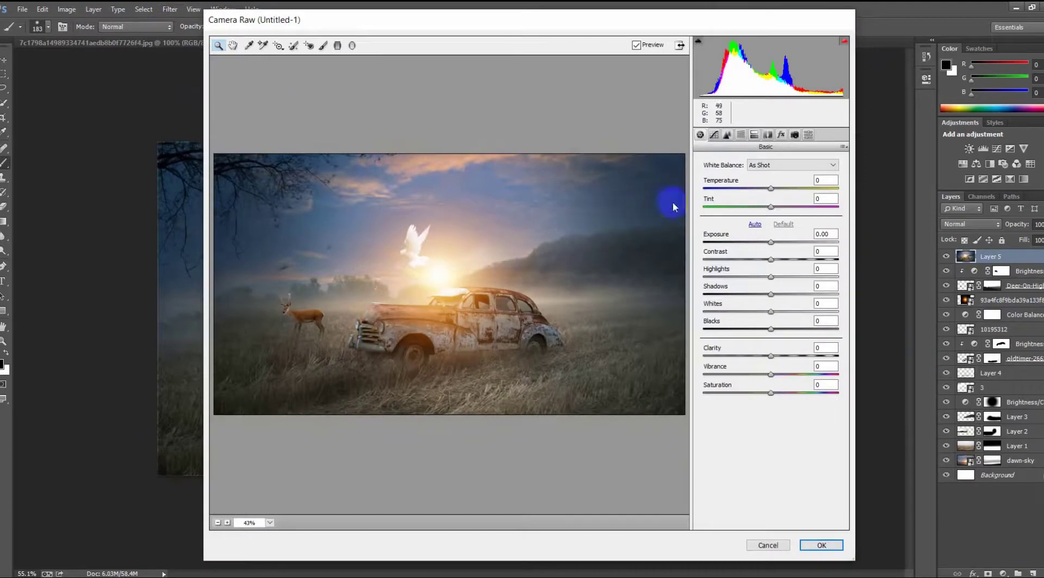
mouse_move(770, 188)
left_mouse_down()
mouse_move(788, 186)
mouse_move(742, 187)
mouse_move(779, 188)
mouse_move(741, 205)
mouse_move(776, 205)
mouse_move(751, 206)
mouse_move(775, 209)
mouse_move(762, 261)
mouse_move(729, 260)
mouse_move(786, 264)
mouse_move(746, 295)
left_mouse_up()
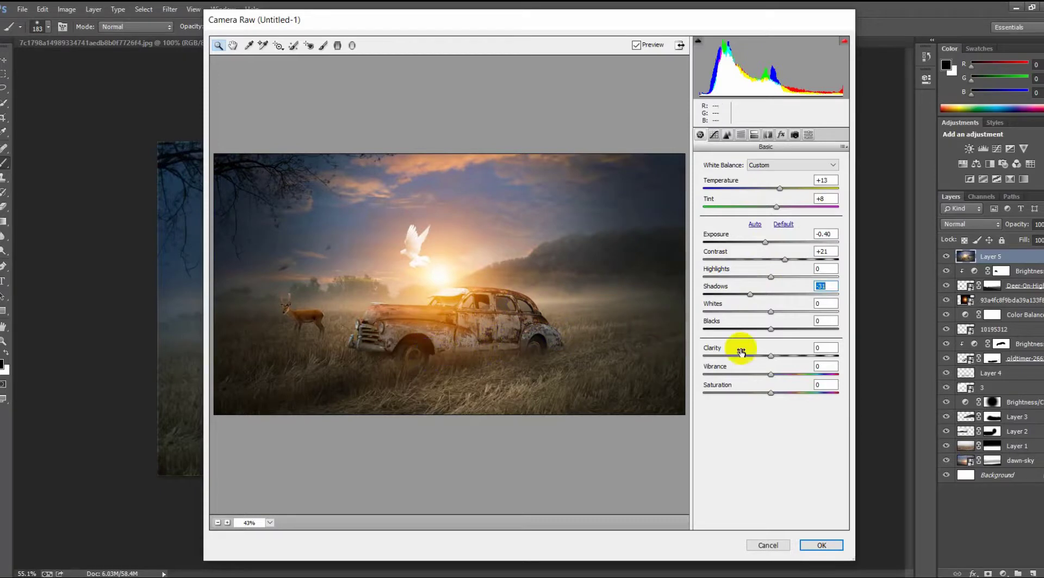
left_click(781, 135)
left_click_drag(770, 279, 763, 281)
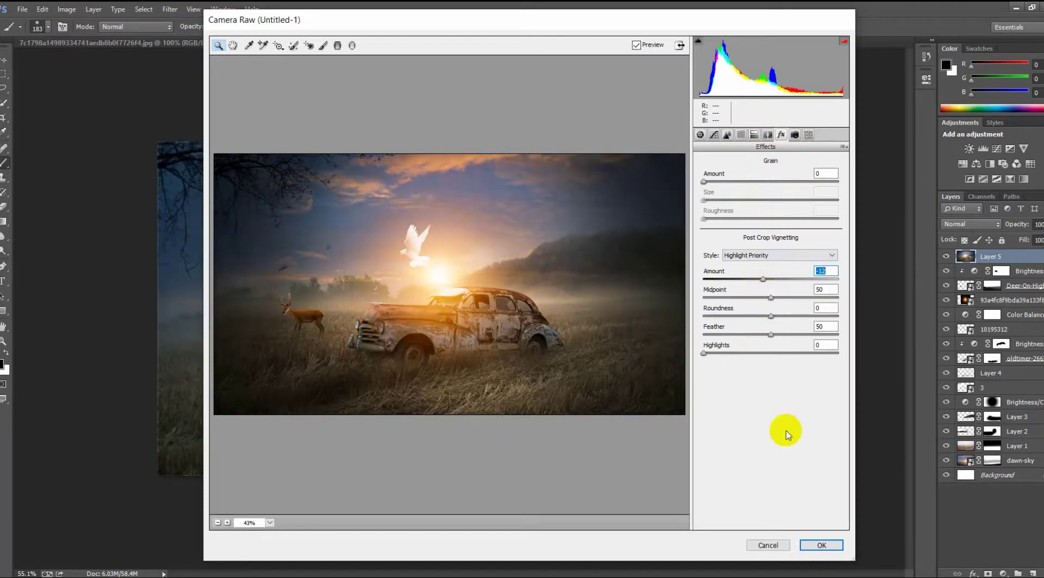
left_click(819, 546)
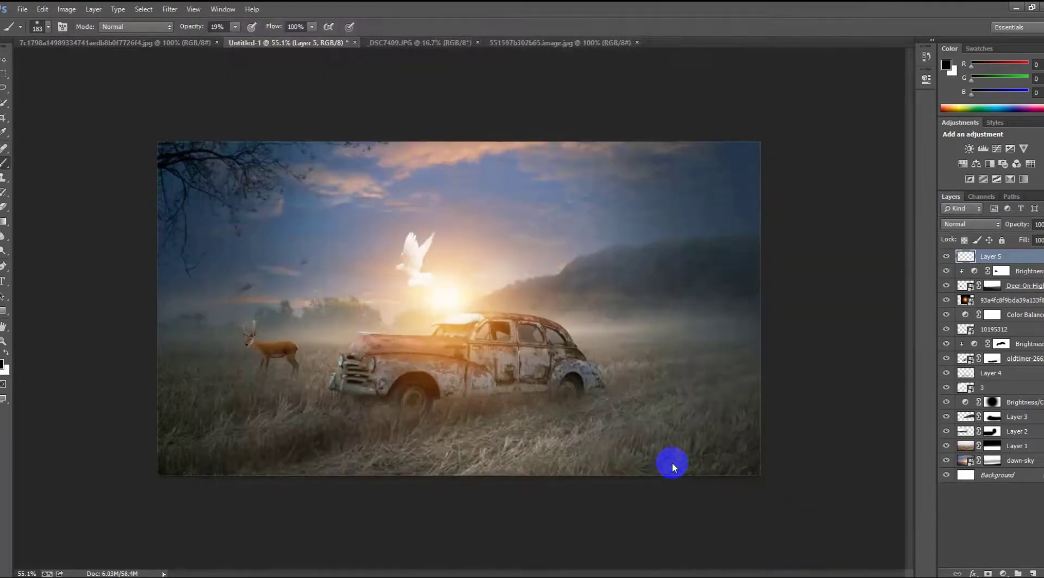